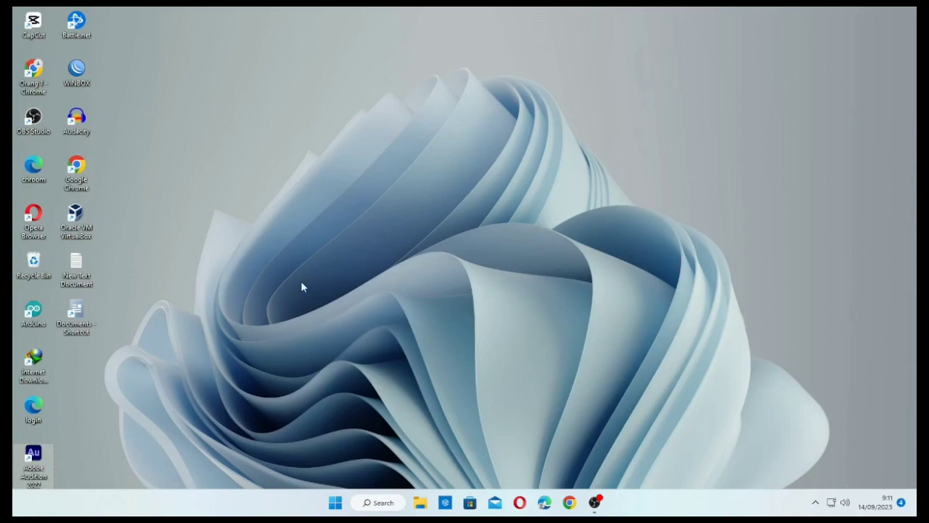
- Launch Oracle VM VirtualBox from its desktop shortcut
click(75, 234)
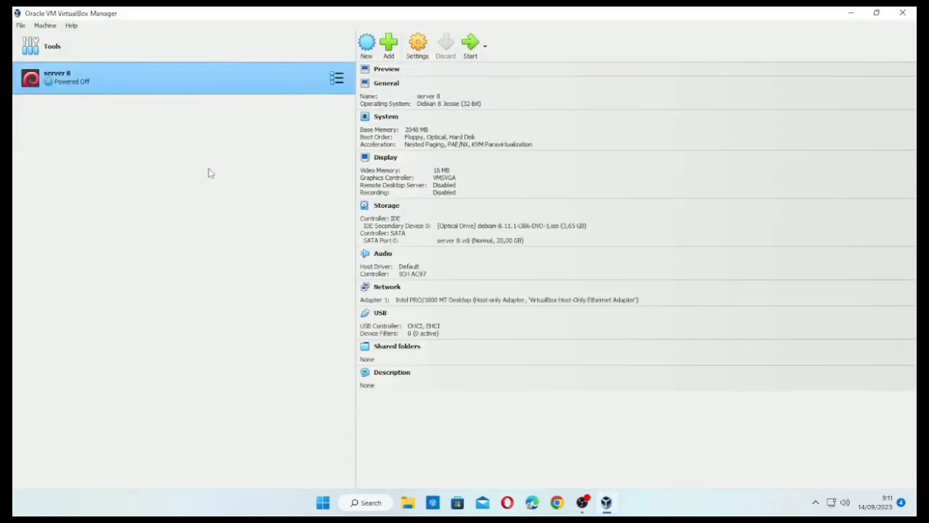
- Start a new virtual machine named SERVER 2023
click(372, 58)
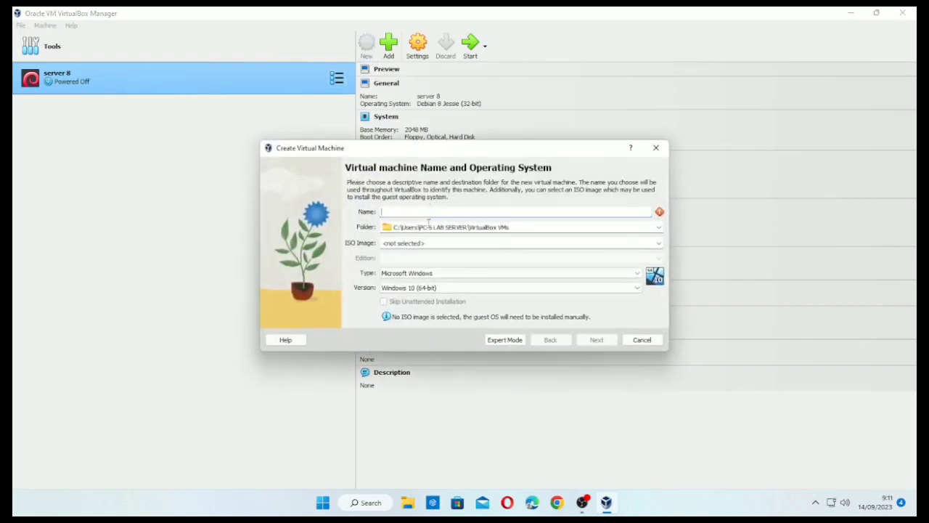
text(SERWE)
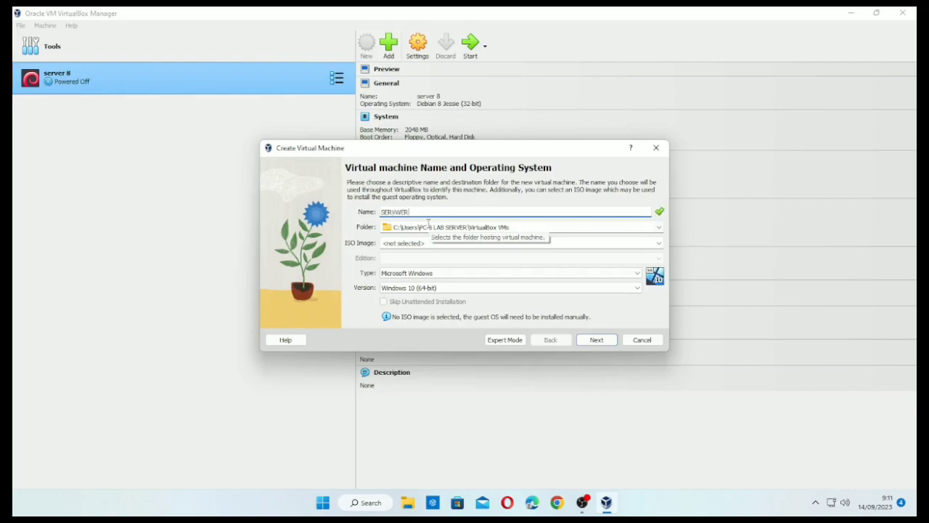
text(RVWER)
key(BackSpace)
key(BackSpace)
key(BackSpace)
text(ER)
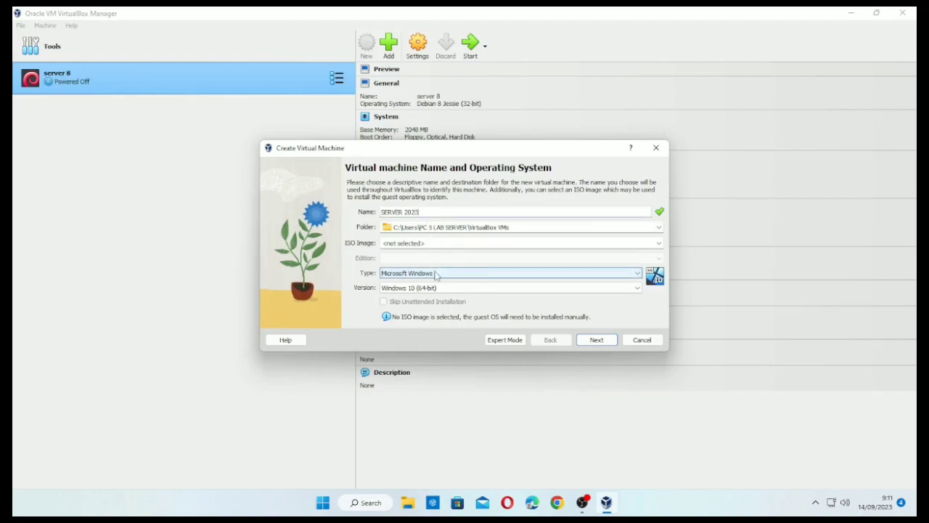
- Set the type to Linux and the version to Debian 8 Jessie (32-bit), then continue
click(436, 274)
click(421, 290)
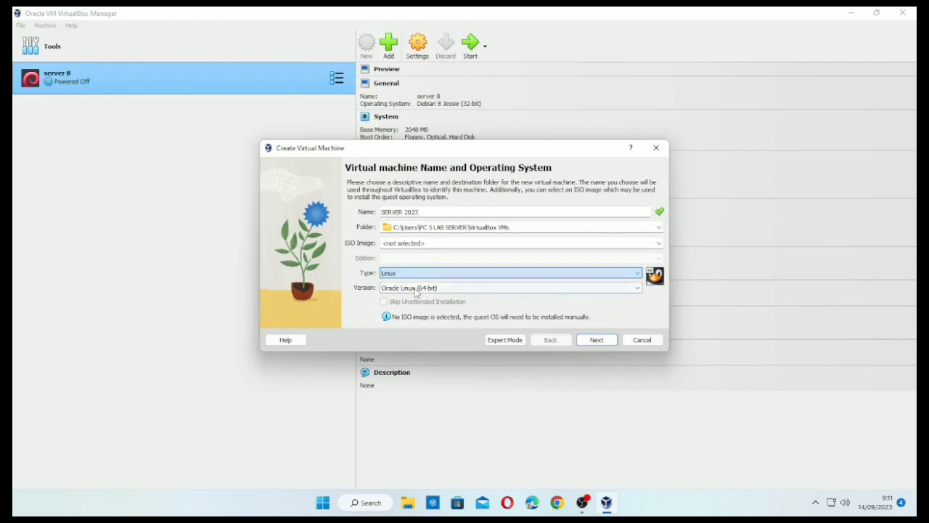
click(396, 290)
scroll(409, 322, up, 6)
scroll(408, 320, up, 1)
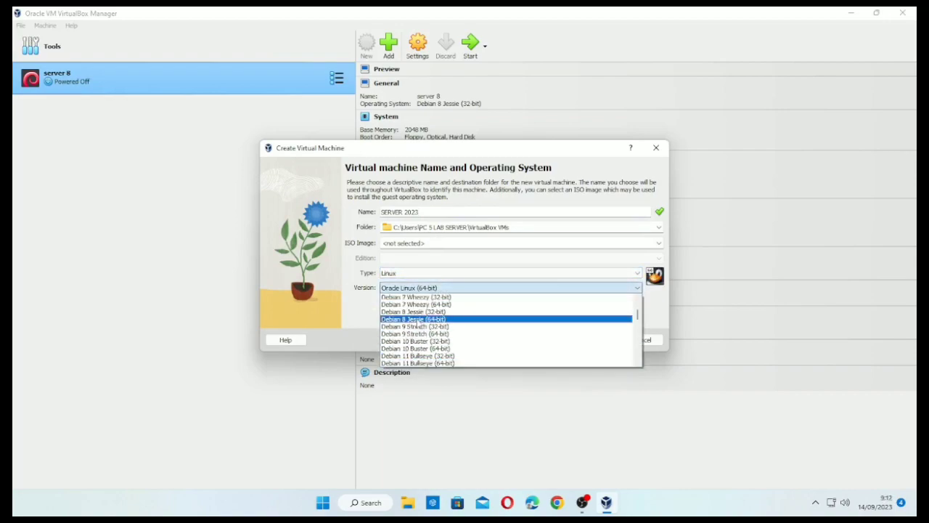
click(421, 314)
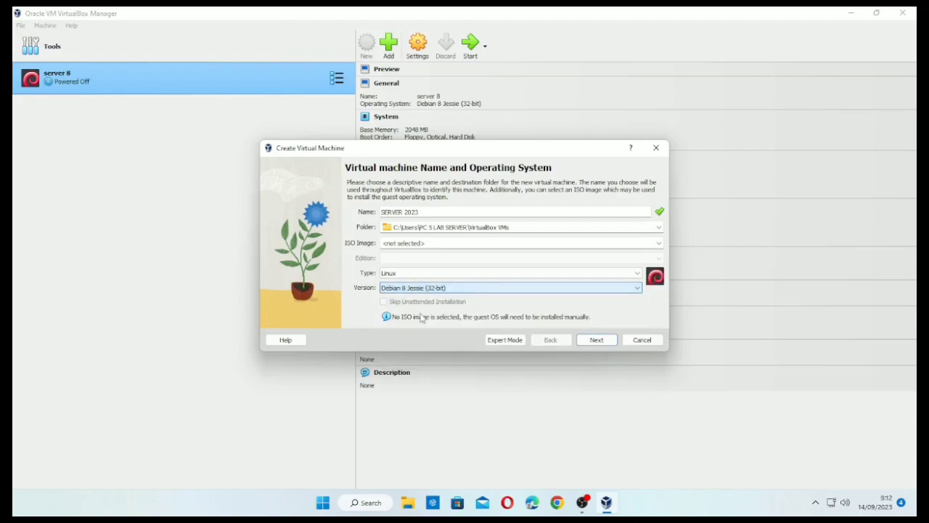
click(595, 340)
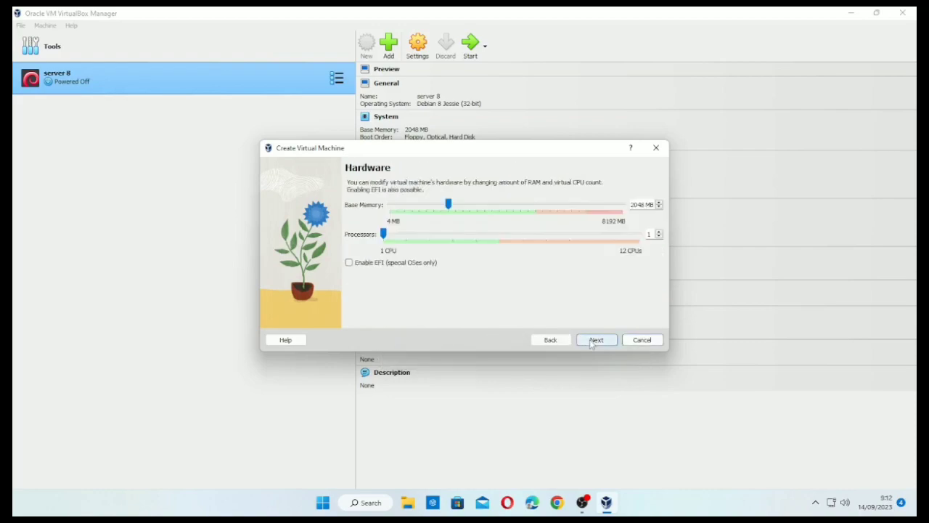
- Set the base memory to 2048 MB
double_click(642, 205)
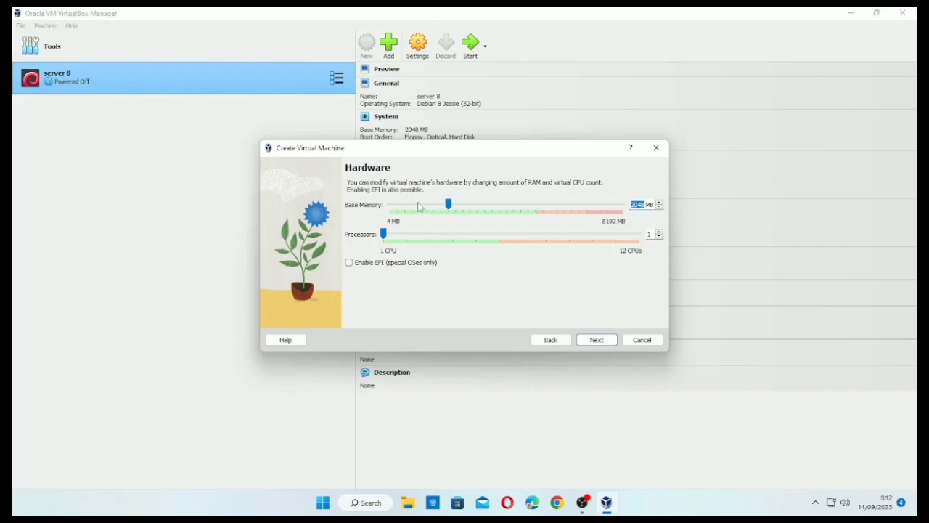
drag(447, 204, 411, 210)
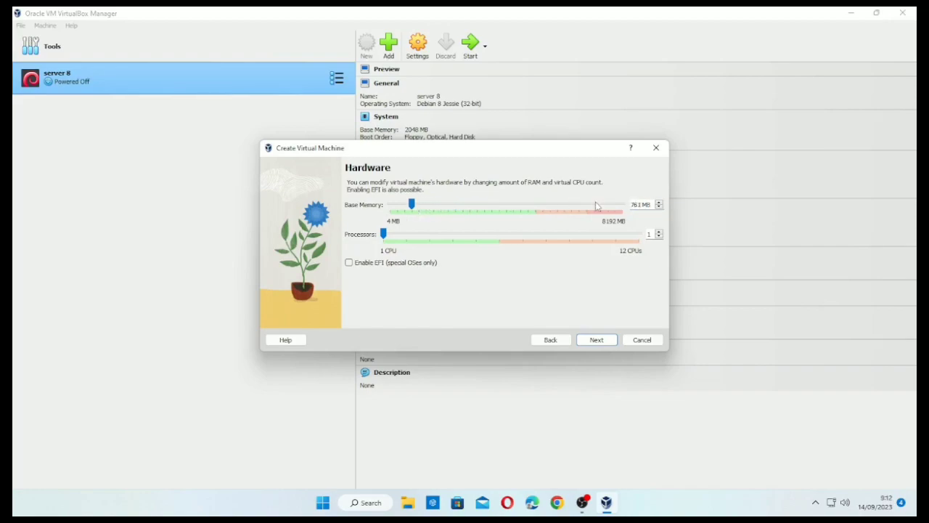
double_click(639, 205)
text(512)
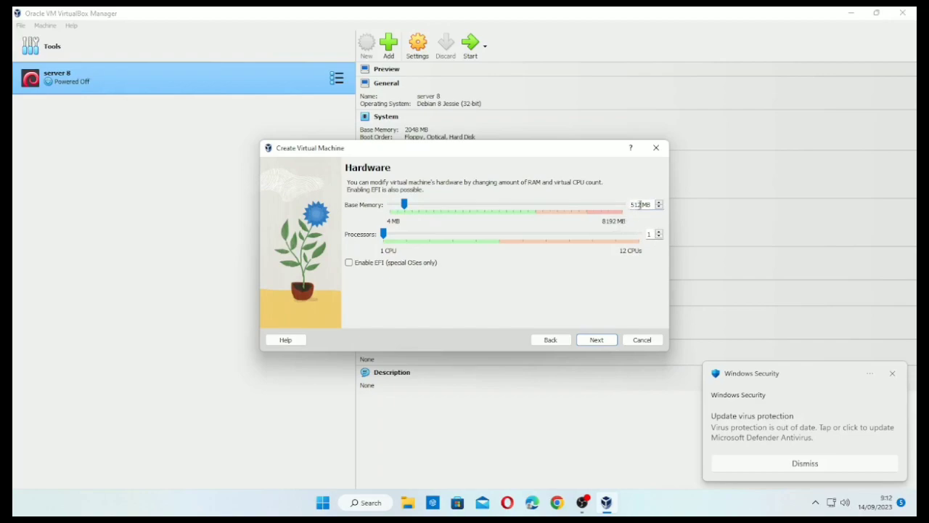
double_click(640, 205)
text(20)
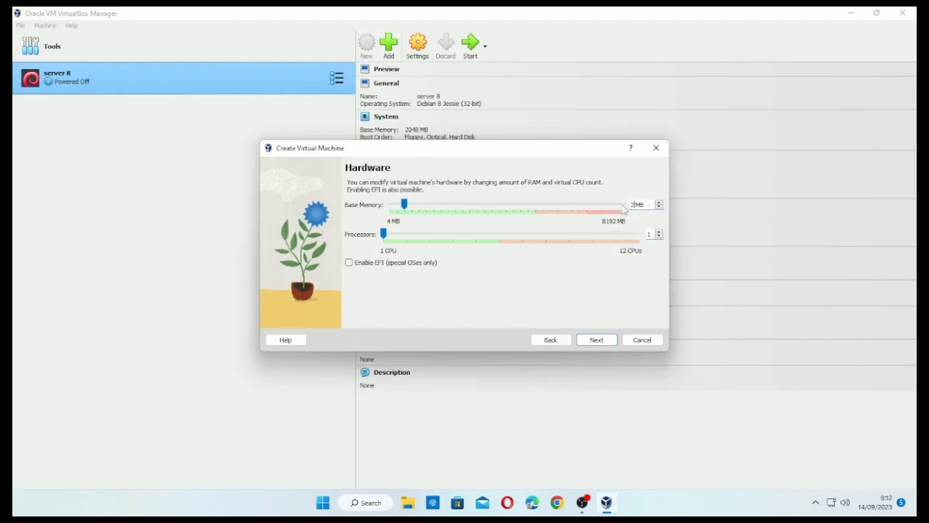
text(48)
- Keep the default 20 GB virtual hard disk and create the machine
click(597, 342)
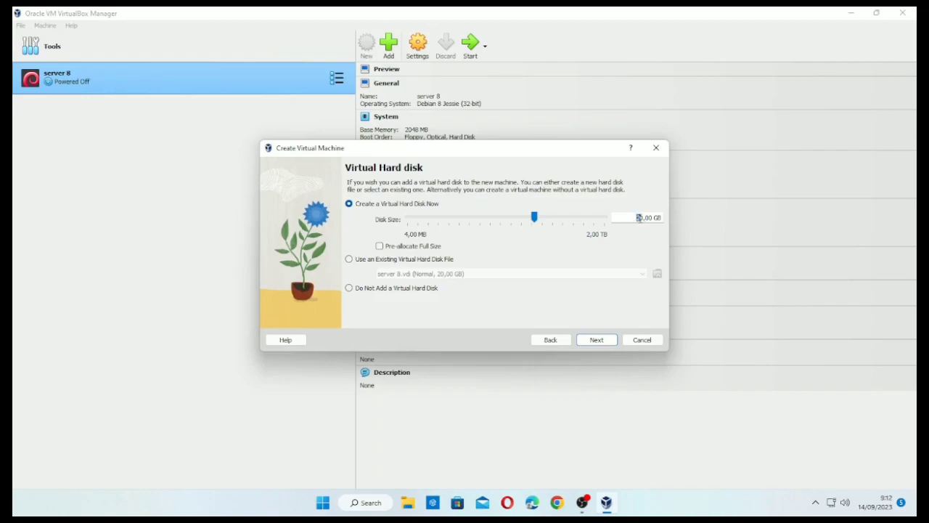
click(594, 341)
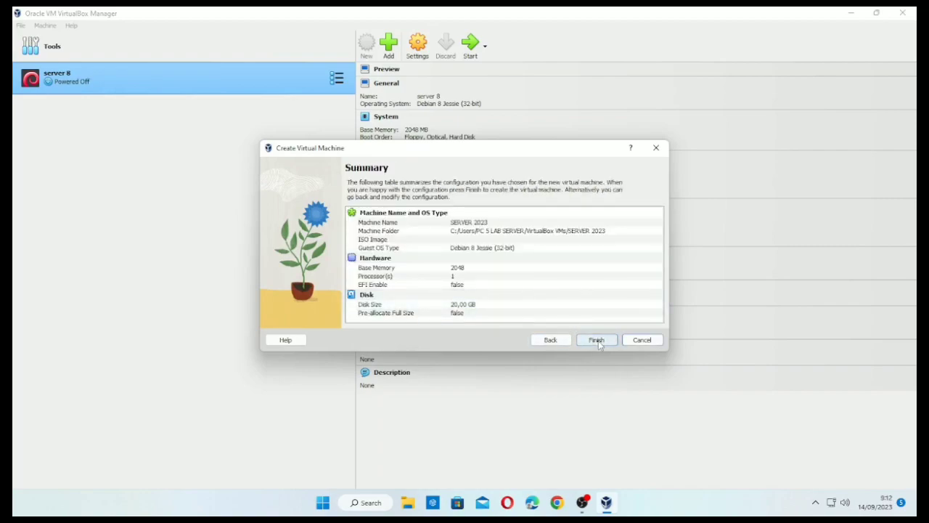
click(597, 340)
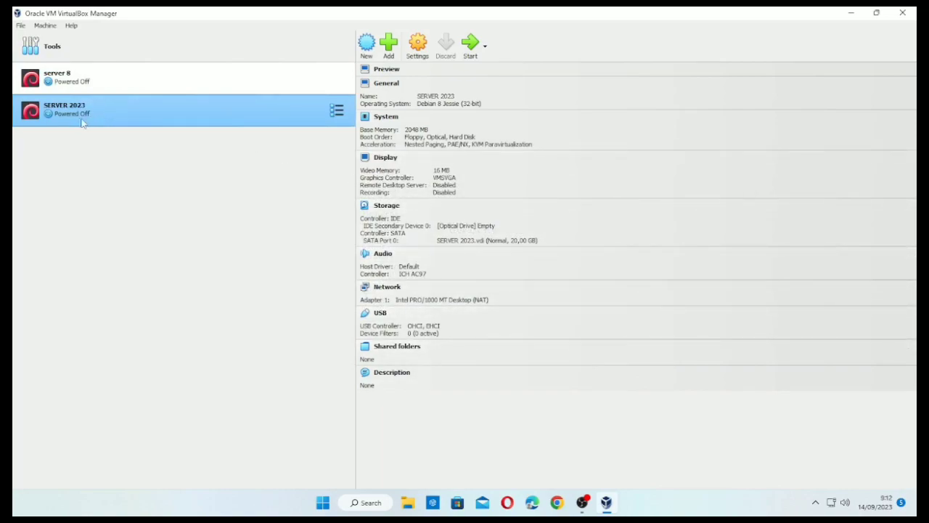
- Attach SERVER 2023's network adapter to the VirtualBox Host-Only Ethernet Adapter
click(419, 49)
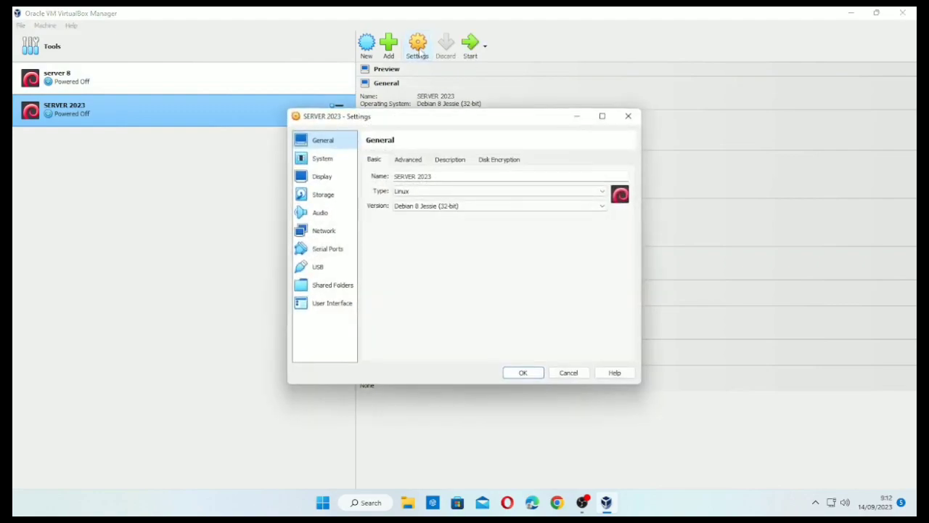
click(338, 234)
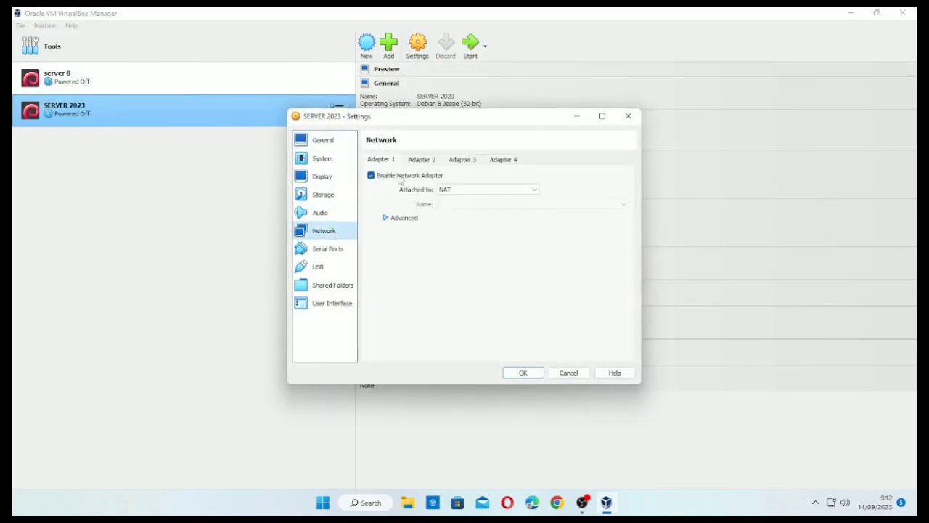
click(483, 190)
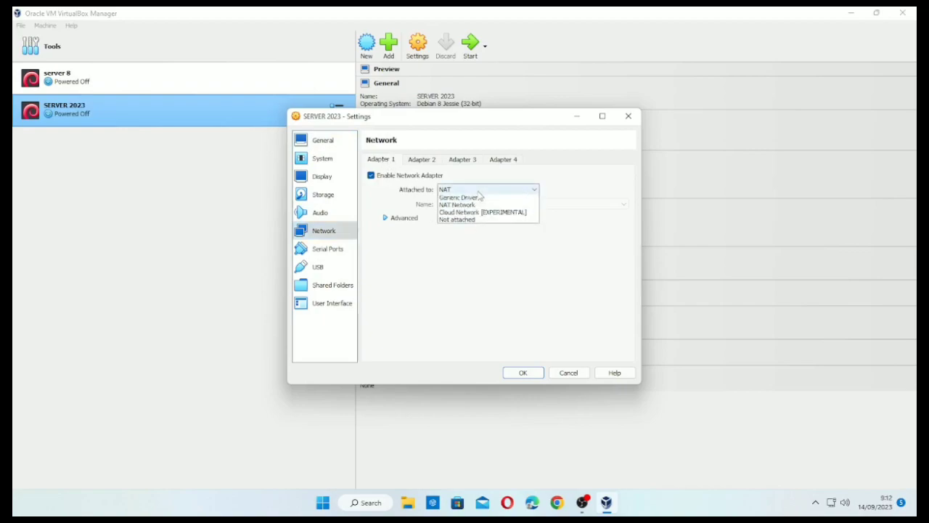
click(465, 220)
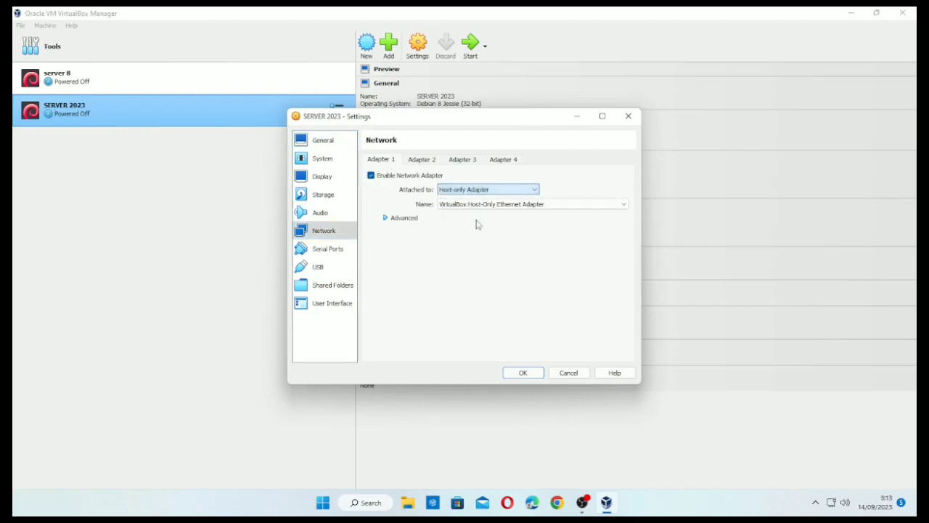
click(461, 206)
click(460, 212)
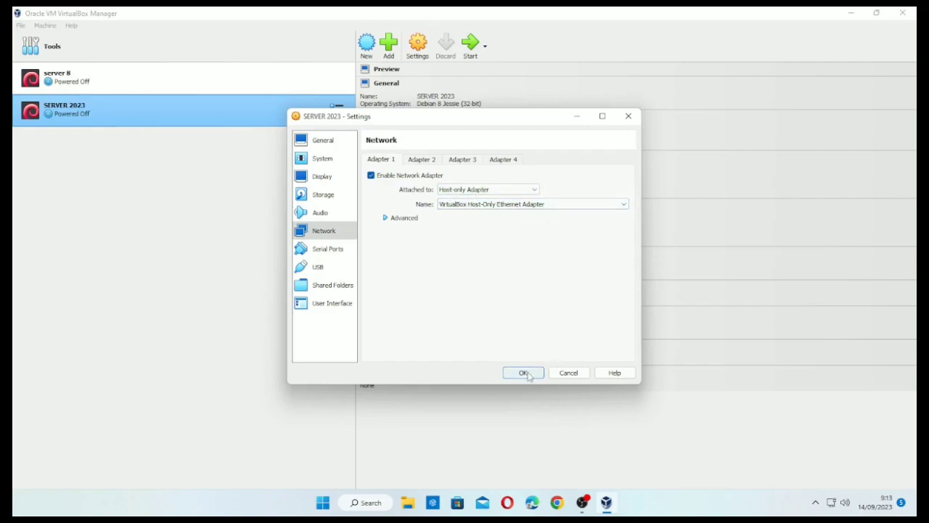
- Load debian-8.11.1-i386-DVD-1.iso into the empty optical drive and save the settings
click(319, 196)
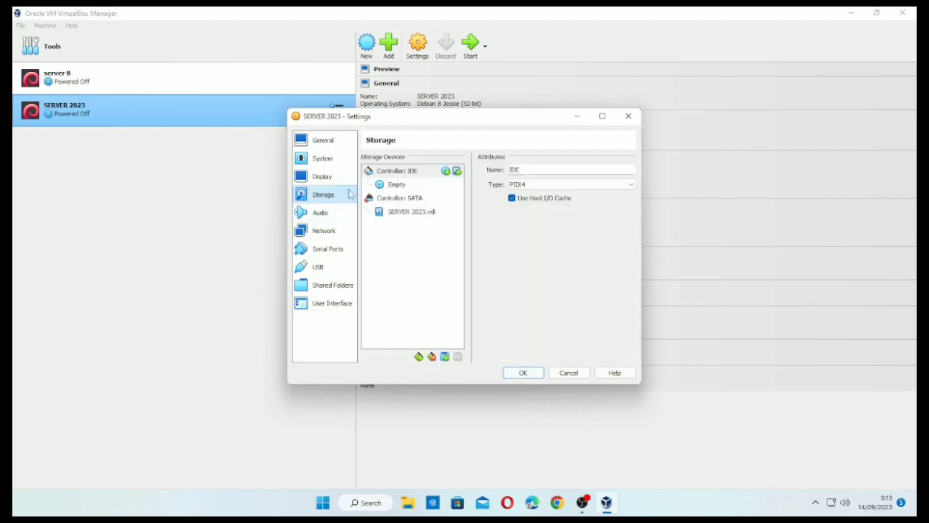
click(397, 186)
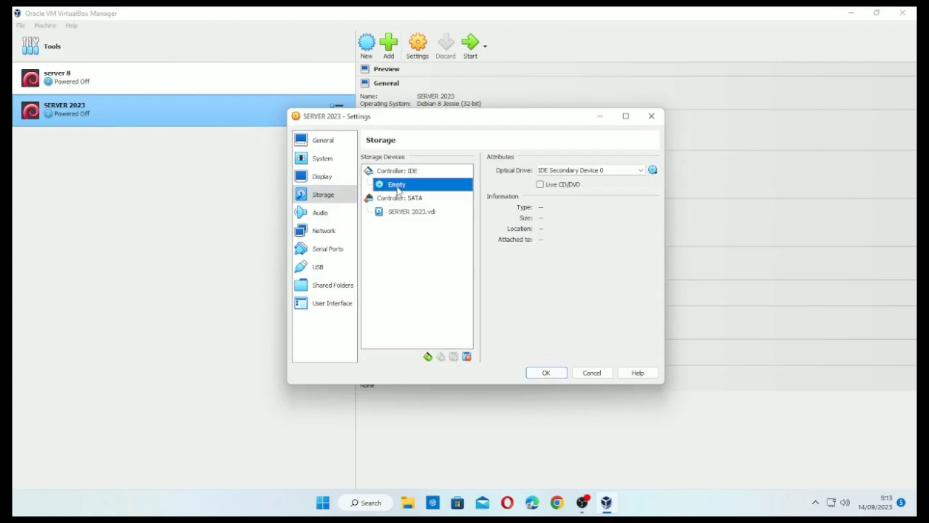
click(652, 172)
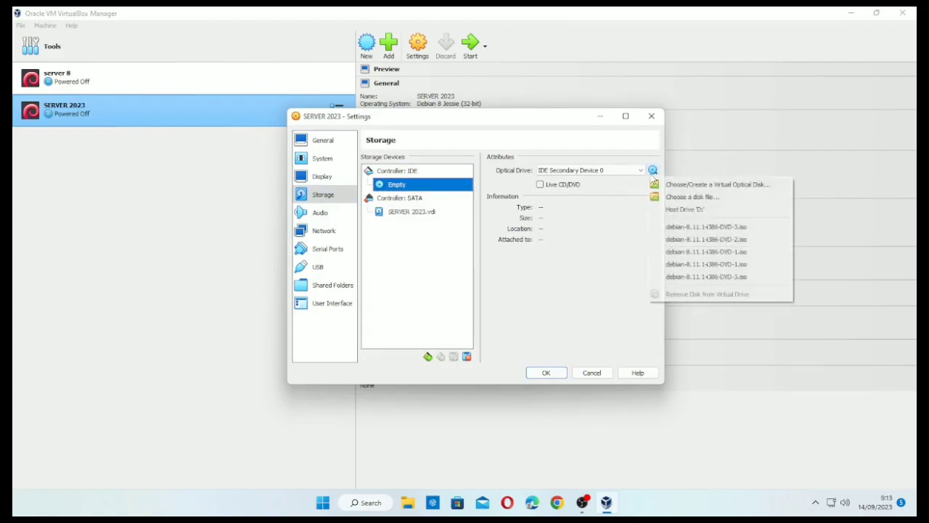
click(693, 252)
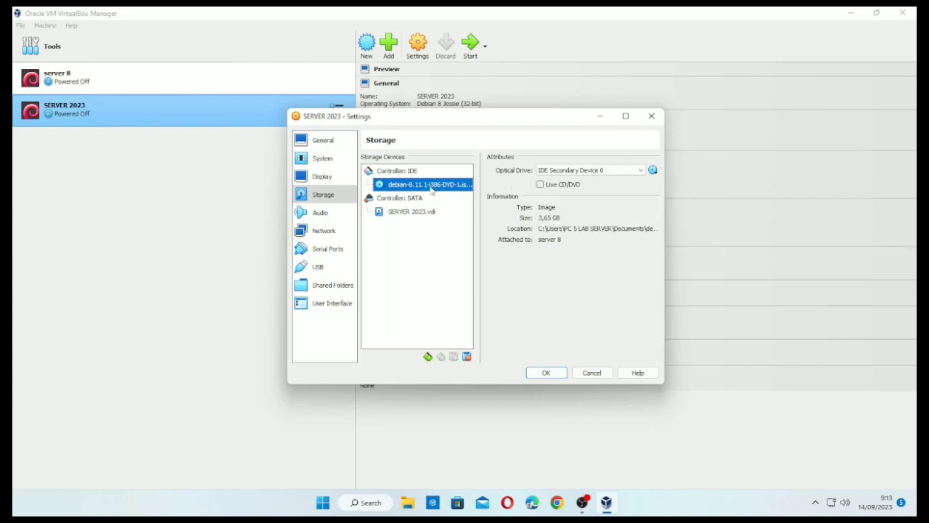
click(559, 375)
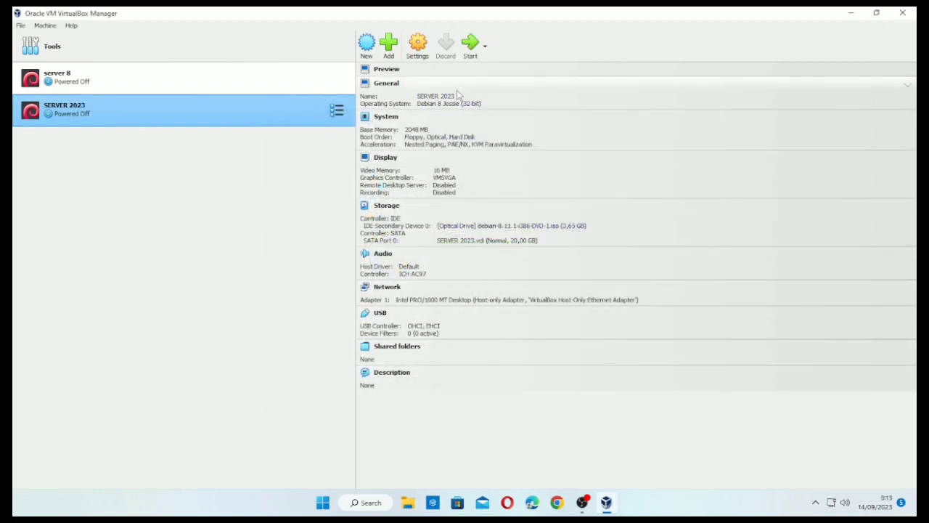
- Boot SERVER 2023 and enlarge its window
click(468, 51)
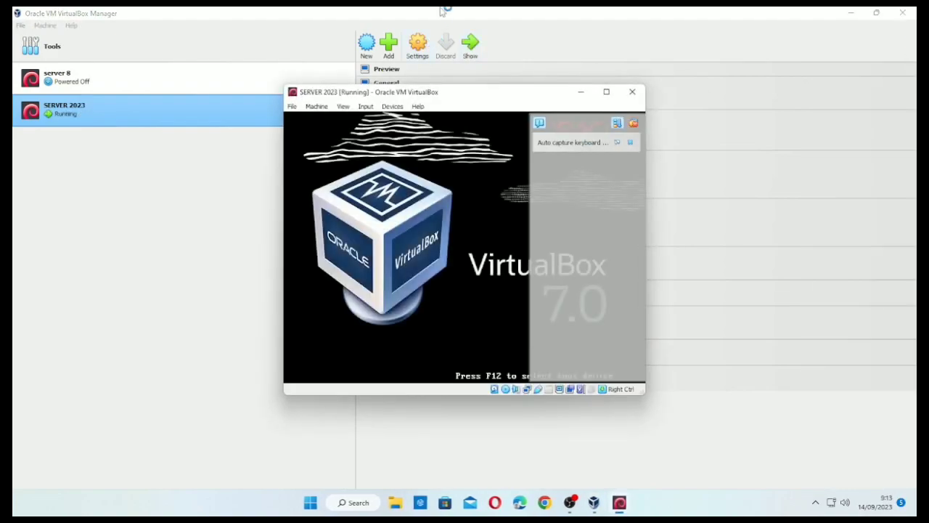
click(633, 124)
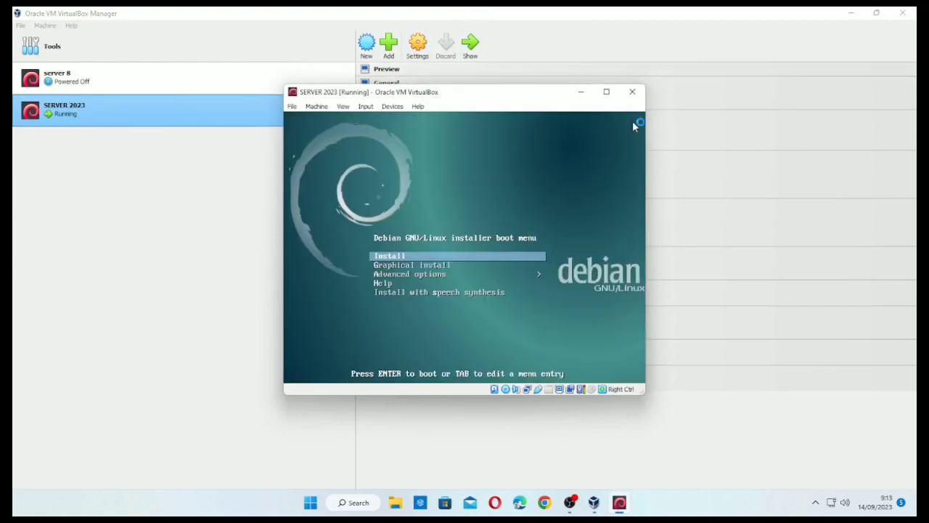
drag(284, 86, 200, 11)
drag(644, 393, 721, 485)
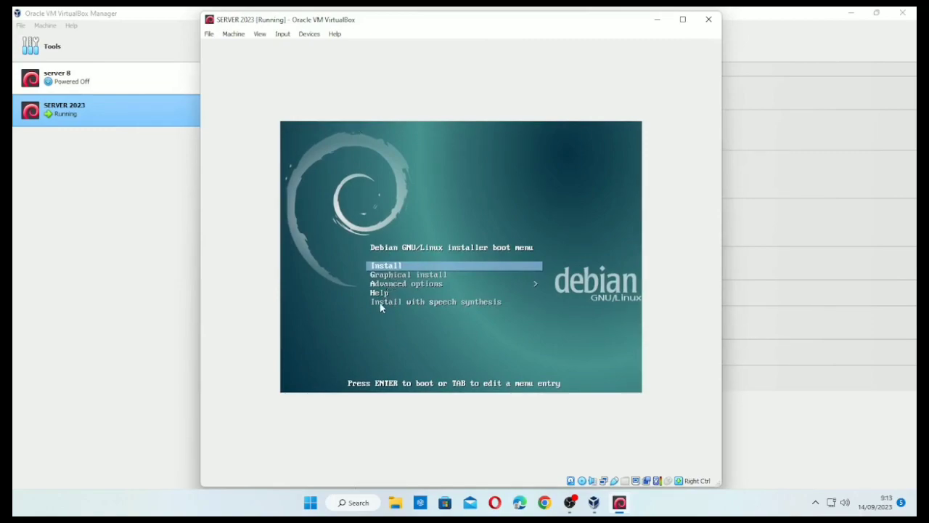
- Pick the plain text-mode Install option from the Debian boot menu
key(Down)
key(Up)
key(Down)
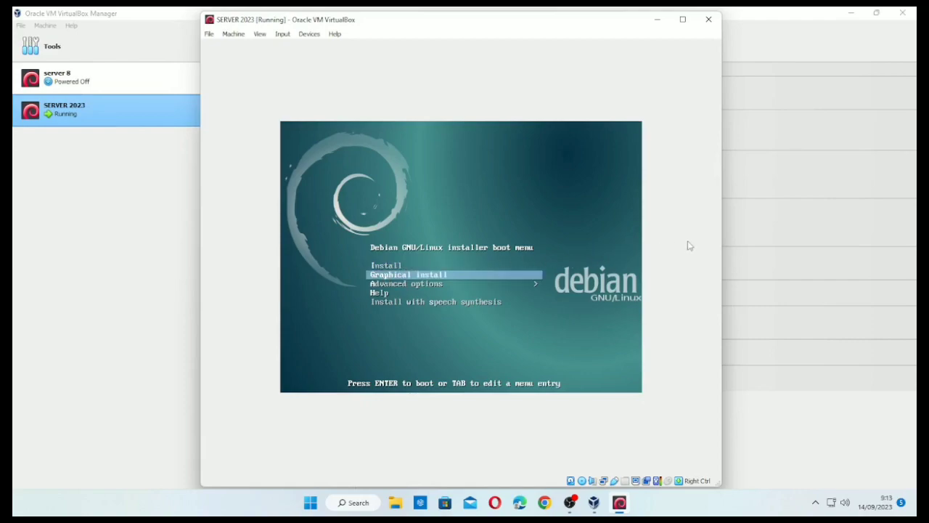
key(Up)
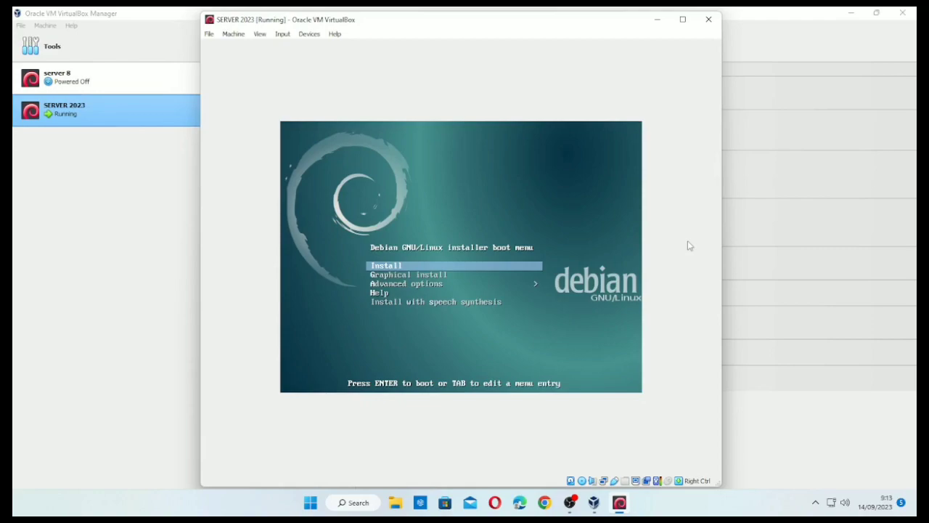
key(Return)
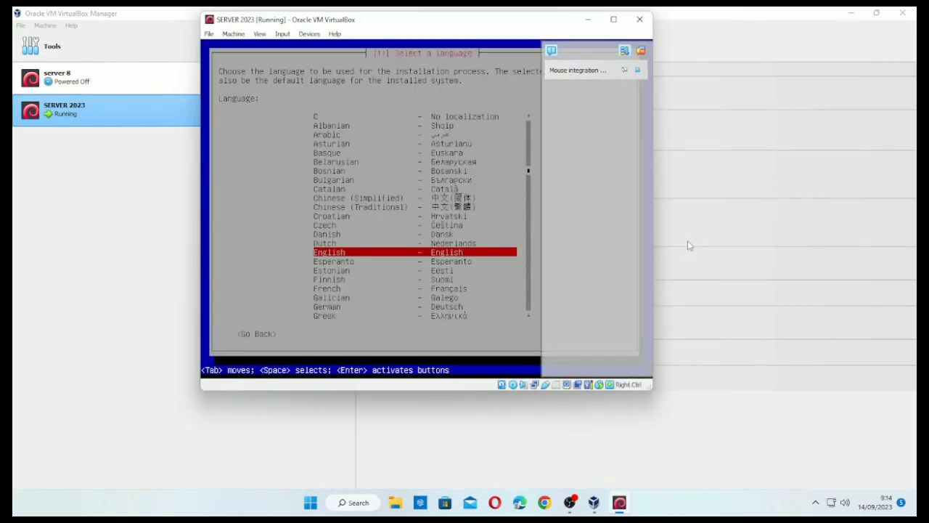
- Dismiss the mouse integration notice and choose English as the installation language
click(641, 50)
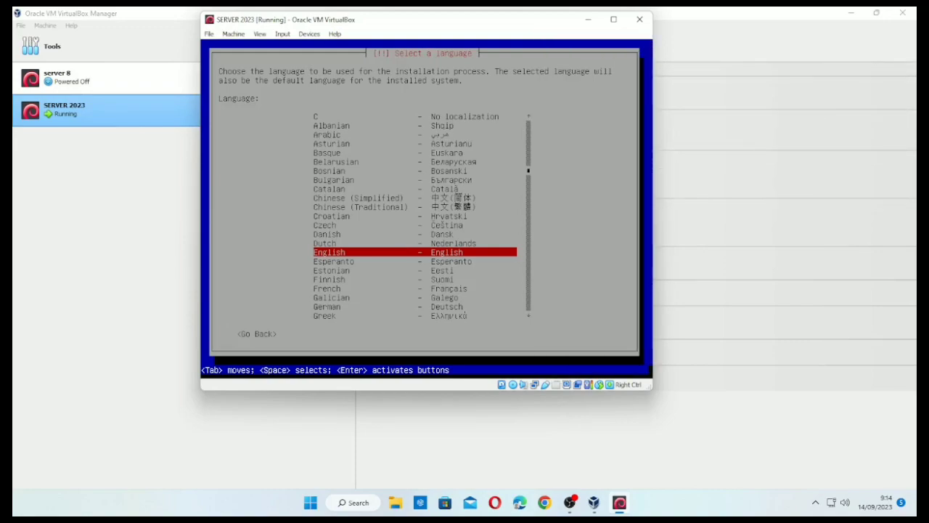
drag(420, 26, 474, 69)
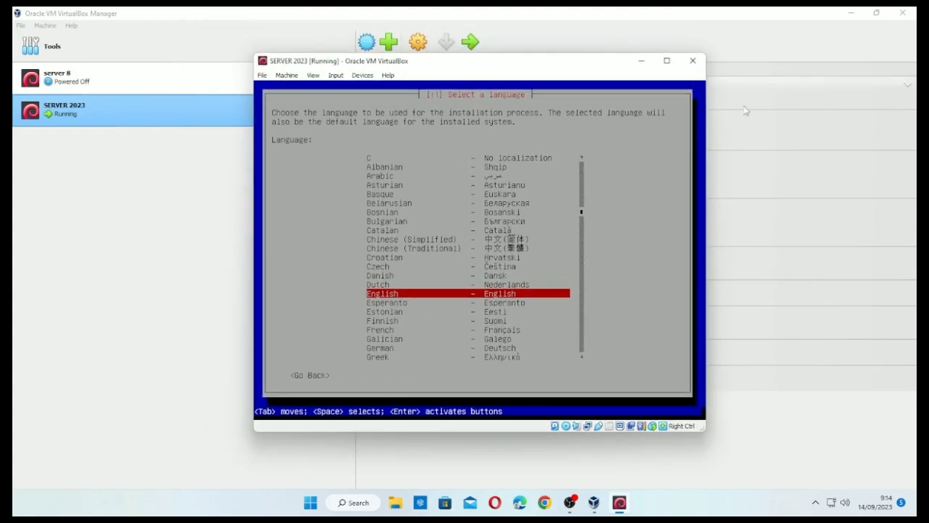
key(Down)
key(Up)
key(Down)
key(Up)
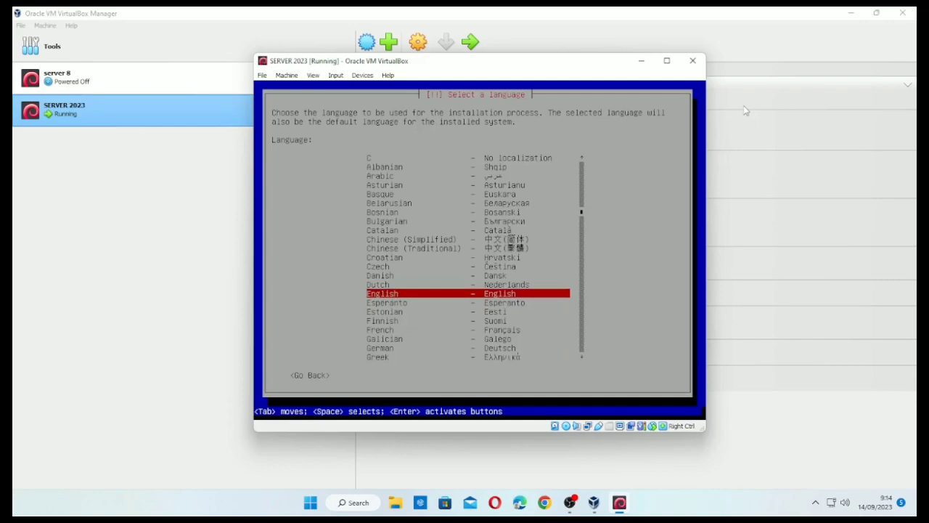
key(Return)
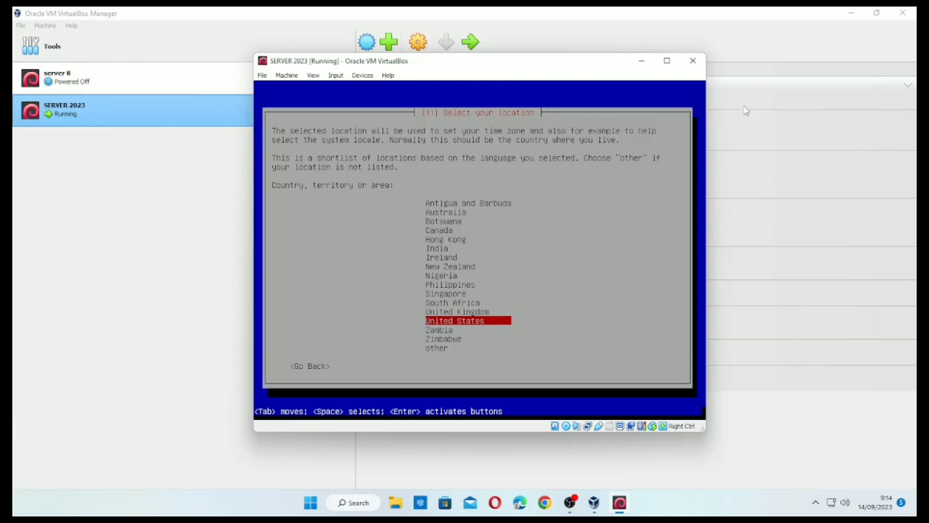
- Set the location to Indonesia via other > Asia and accept the United States locale
key(Up)
key(Up)
key(Up)
key(Up)
key(Up)
key(Up)
key(Up)
key(Up)
key(Up)
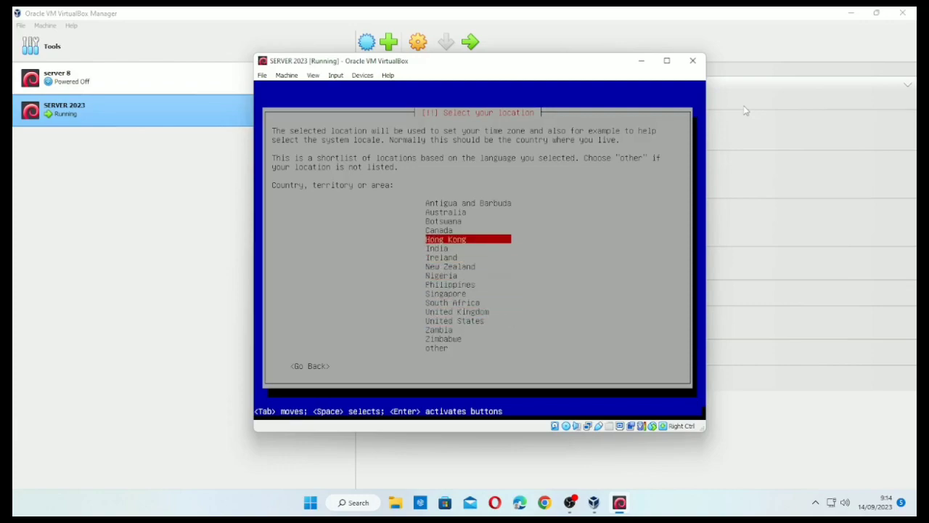
key(Down)
key(Down)
key(Down)
key(Down)
key(Down)
key(Down)
key(Down)
key(Down)
key(Down)
key(Down)
key(Down)
key(Down)
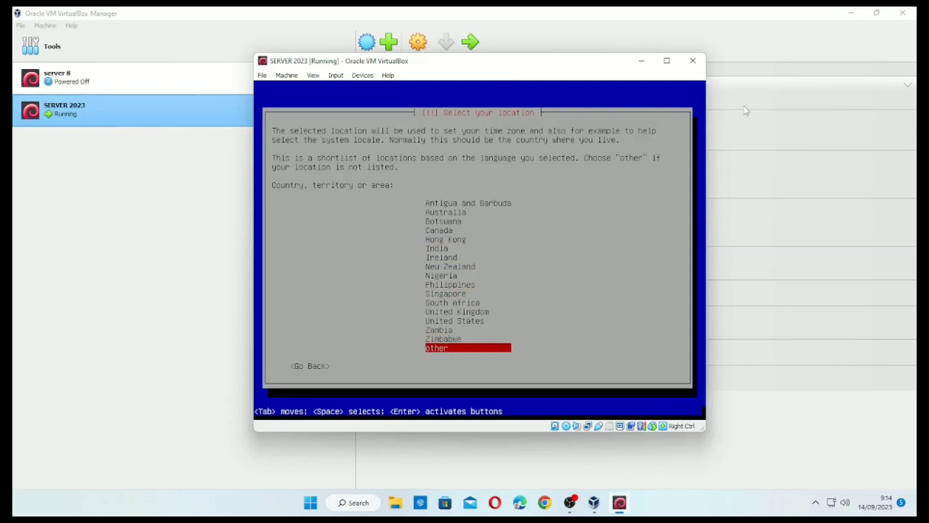
key(Return)
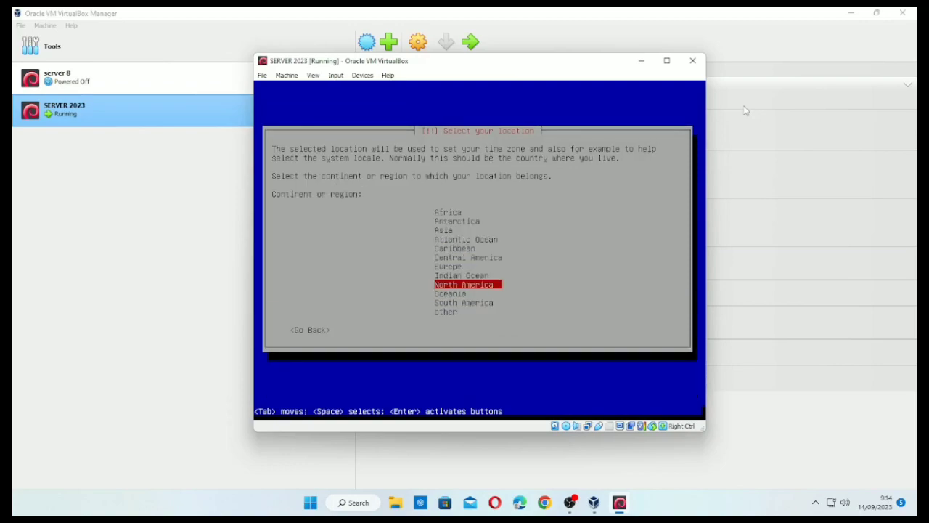
key(Up)
key(Up)
key(Up)
key(Up)
key(Up)
key(Up)
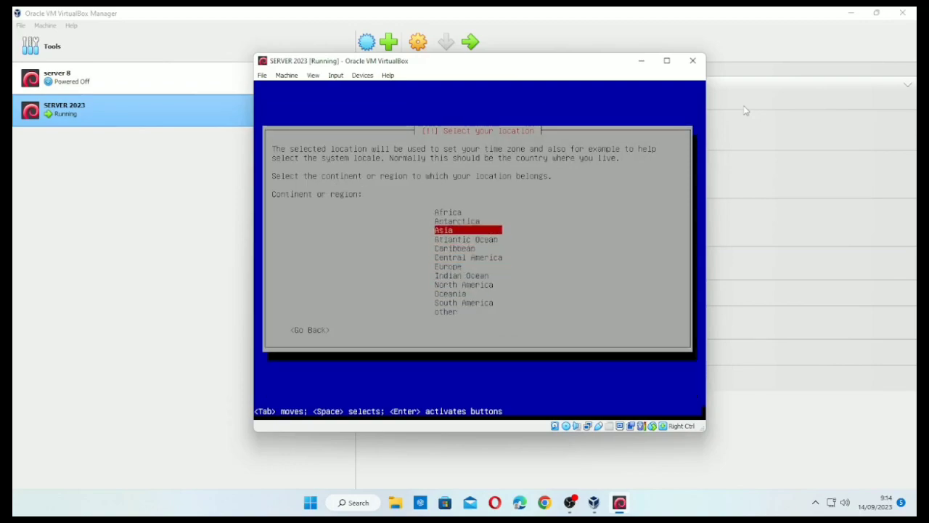
key(Return)
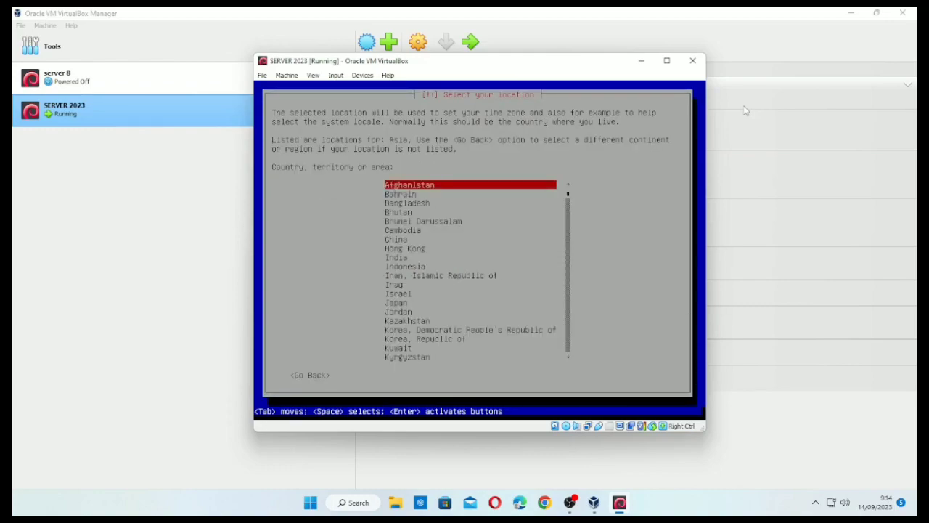
key(Down)
key(Down)
key(Down)
key(Down)
key(Down)
key(Down)
key(Down)
key(Down)
key(Down)
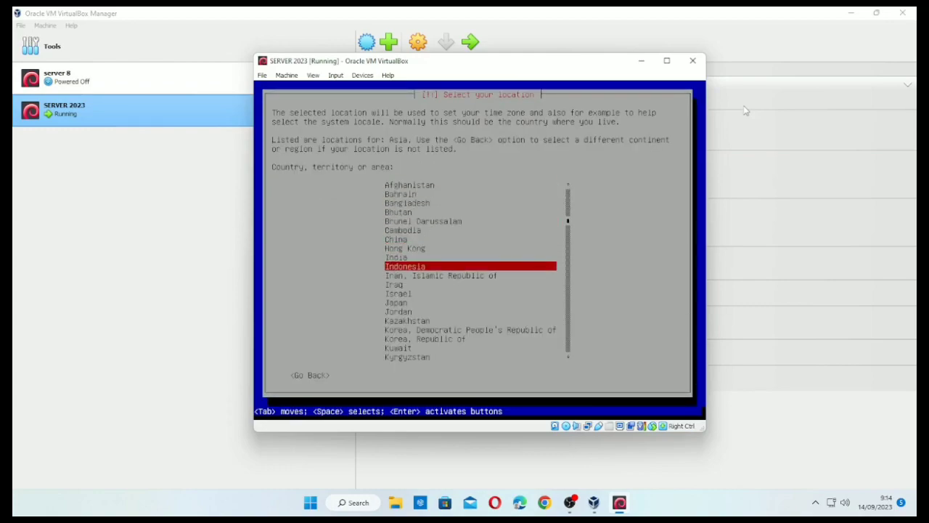
key(Return)
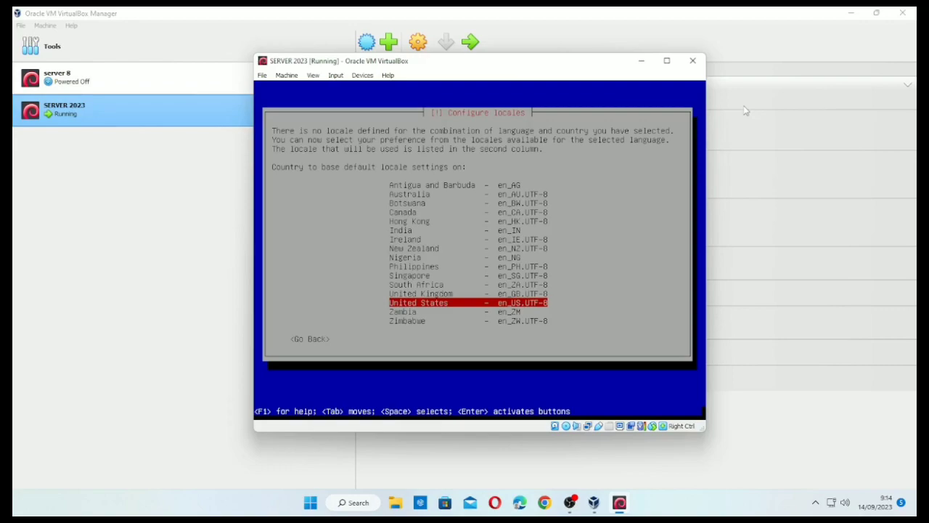
key(Return)
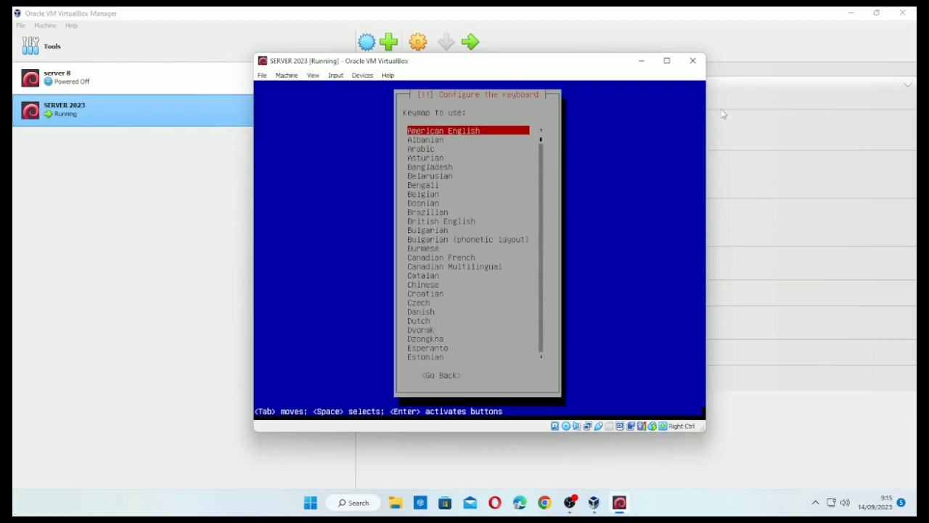
- Accept American English as the keyboard keymap
key(Return)
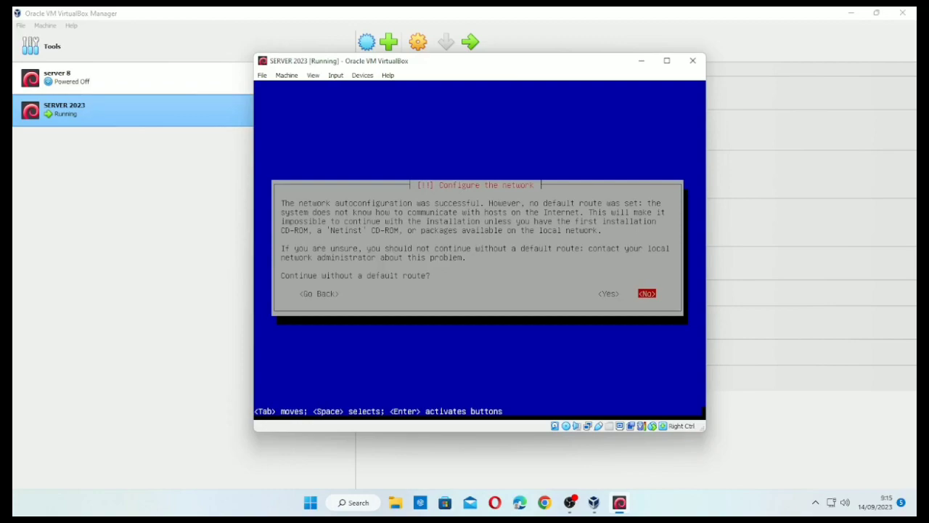
- Continue without a default route and back out to the network configuration method menu
key(Left)
key(Return)
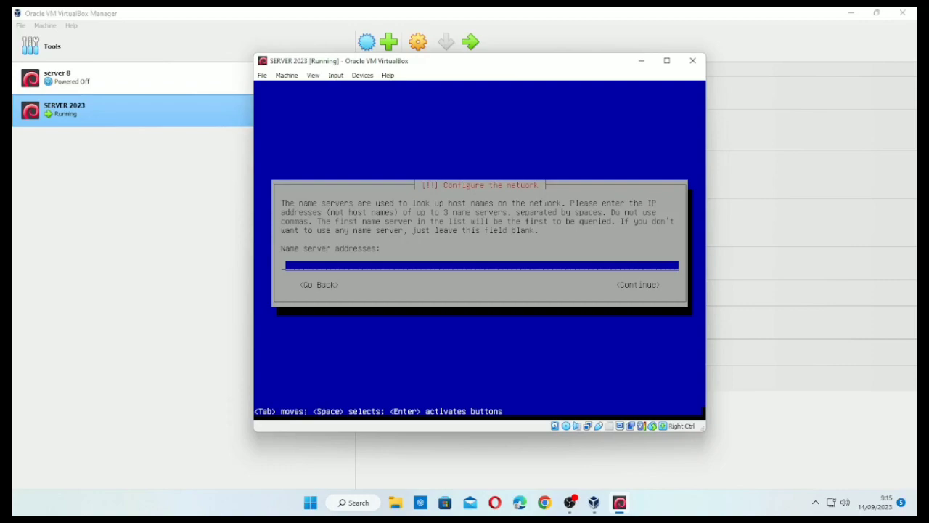
key(Tab)
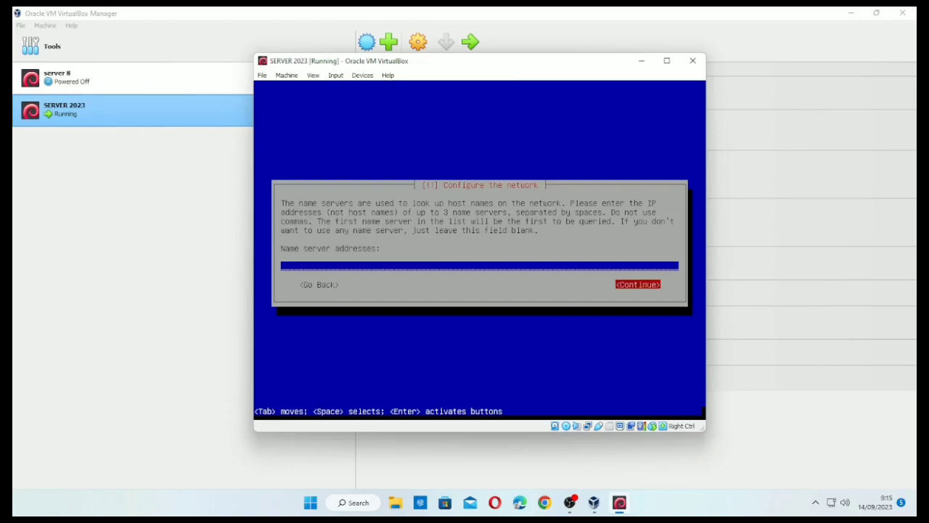
key(Left)
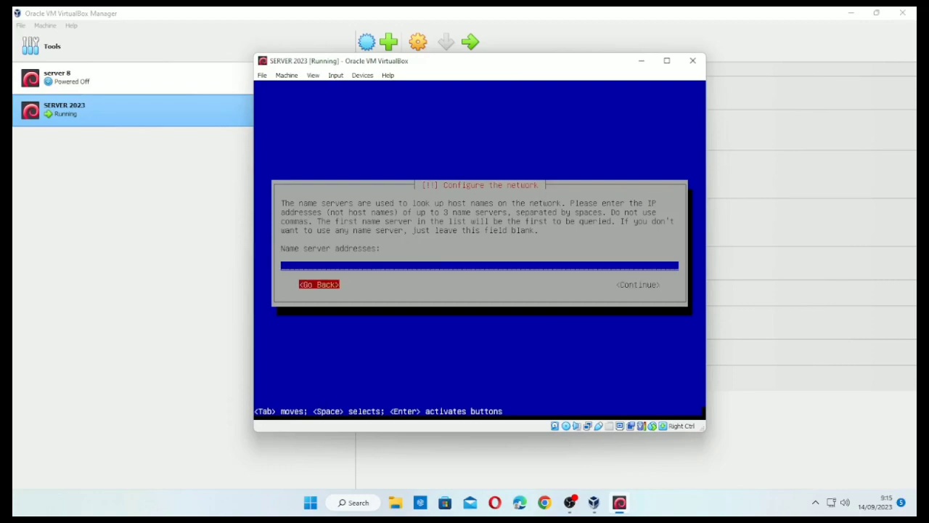
key(Return)
key(Tab)
key(Left)
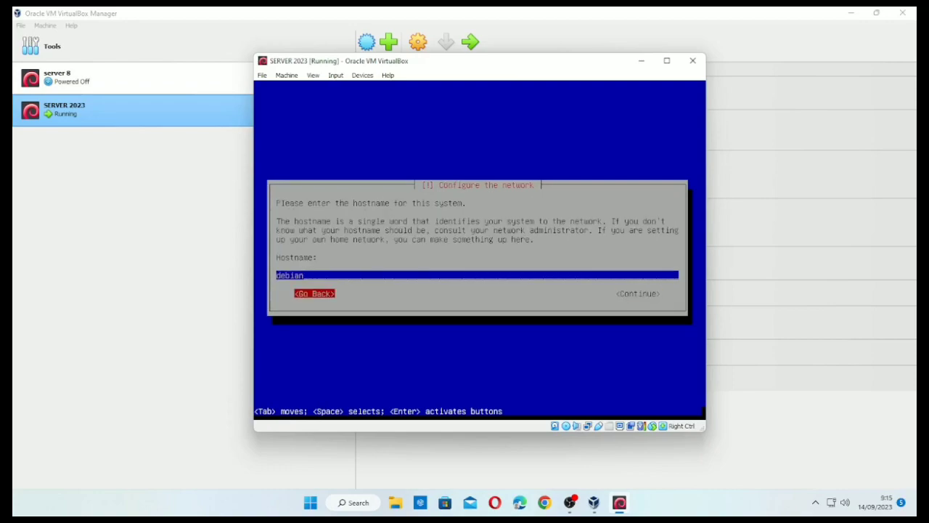
key(Return)
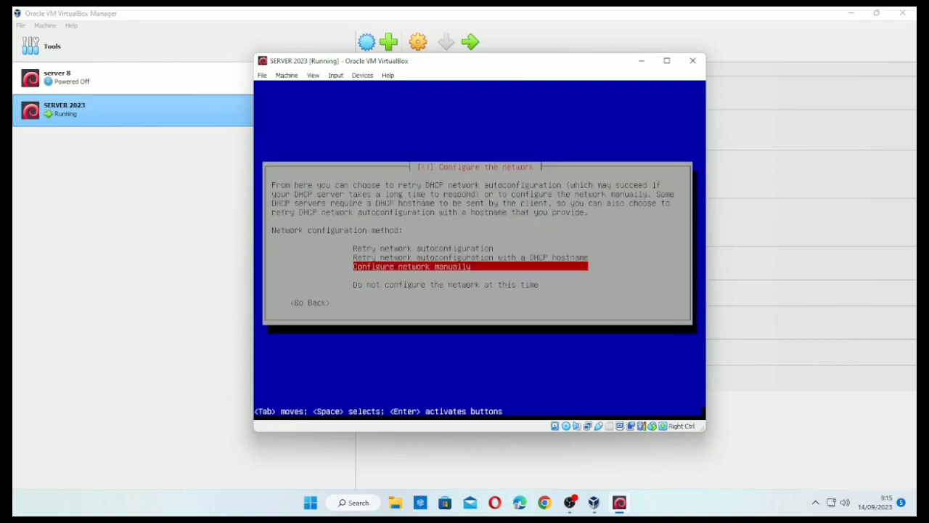
- Choose 'Do not configure the network at this time' and change the hostname to server
key(Up)
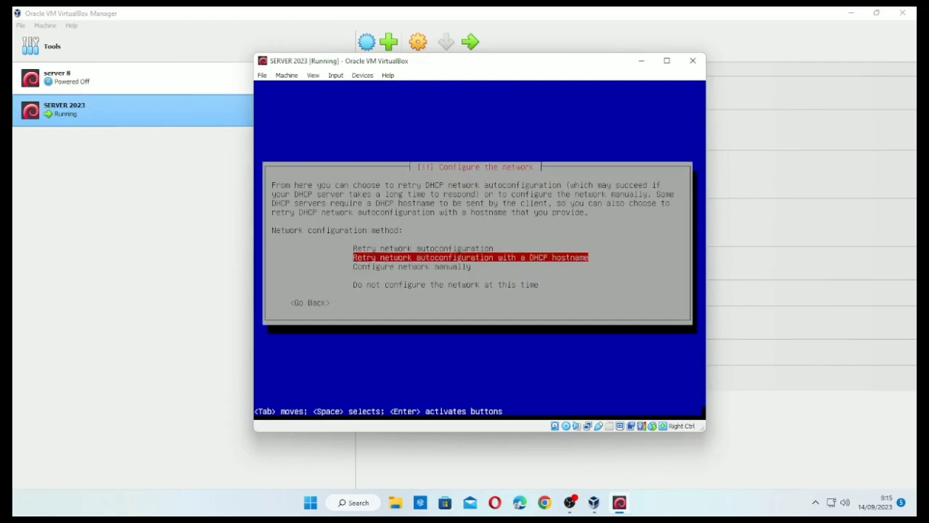
key(Up)
key(Down)
key(Down)
key(Down)
key(Down)
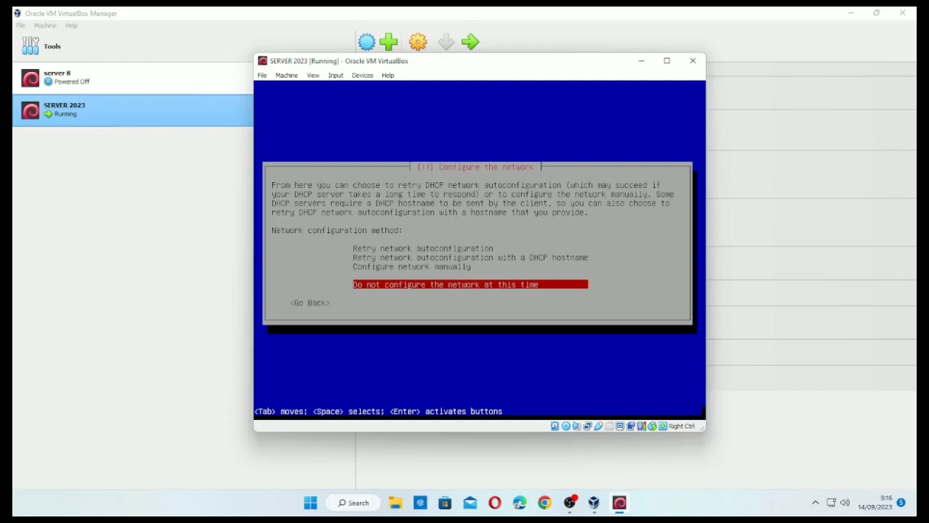
key(Return)
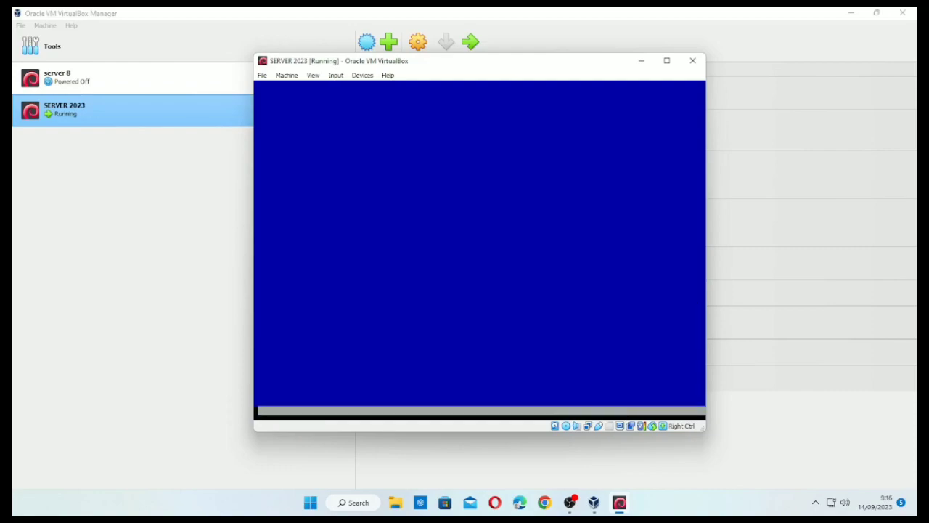
key(BackSpace)
key(BackSpace)
key(BackSpace)
key(BackSpace)
key(BackSpace)
key(BackSpace)
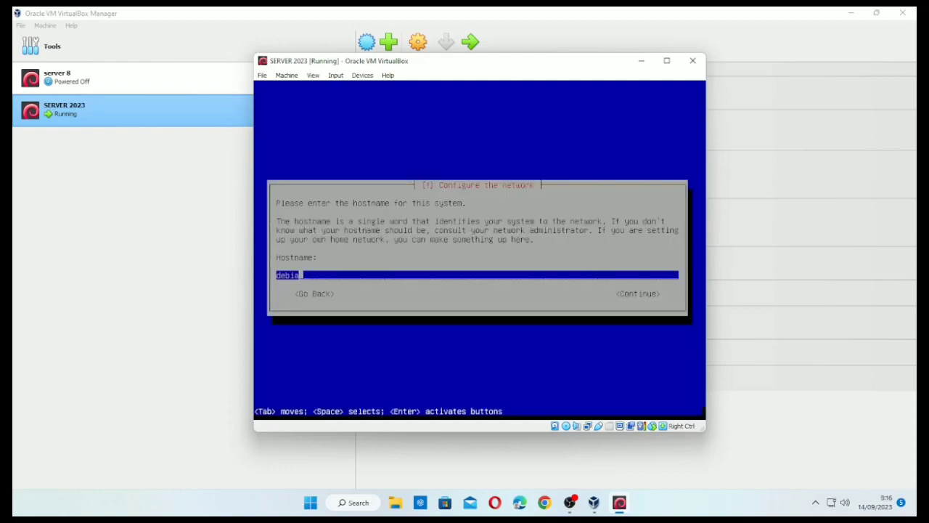
text(server)
- Confirm the hostname server and set and verify the root password
key(Return)
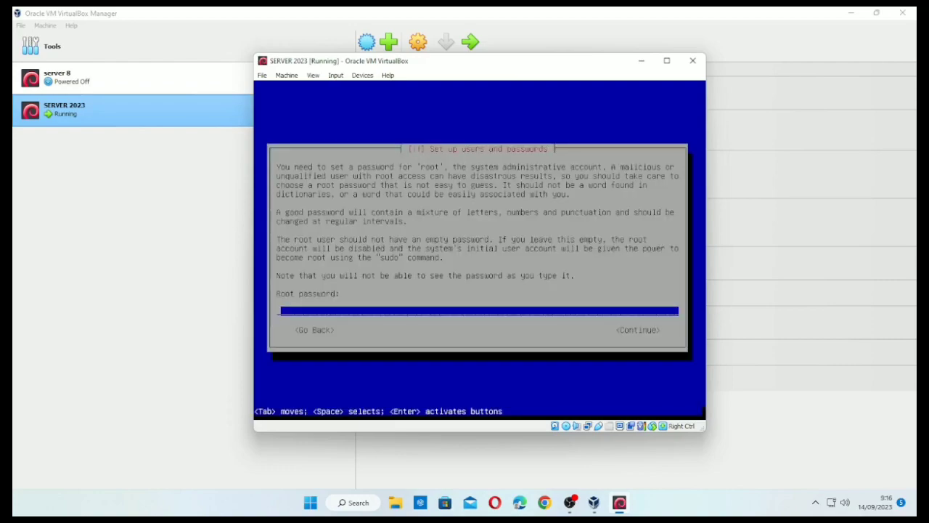
text(*****)
key(Return)
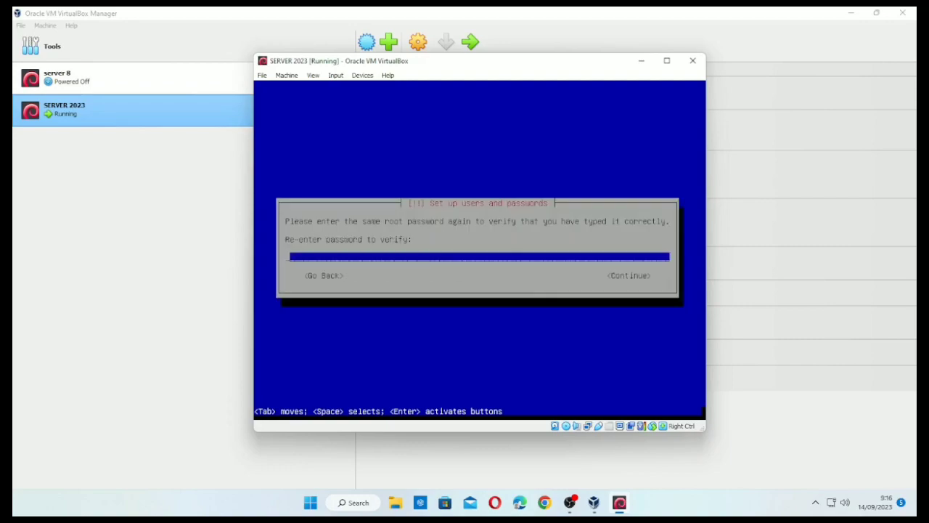
text(*****)
key(Return)
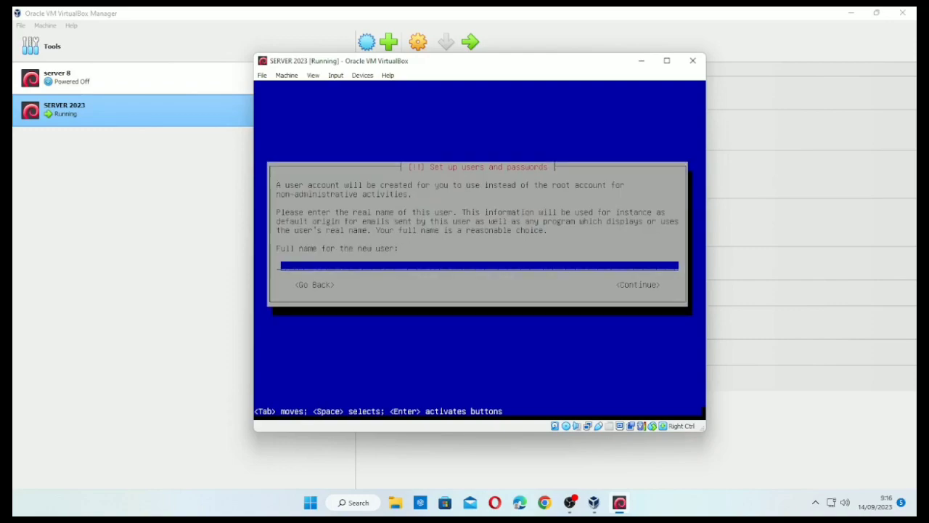
- Create the user 'server telkom' with username server and a confirmed password
text(server telkom)
key(Return)
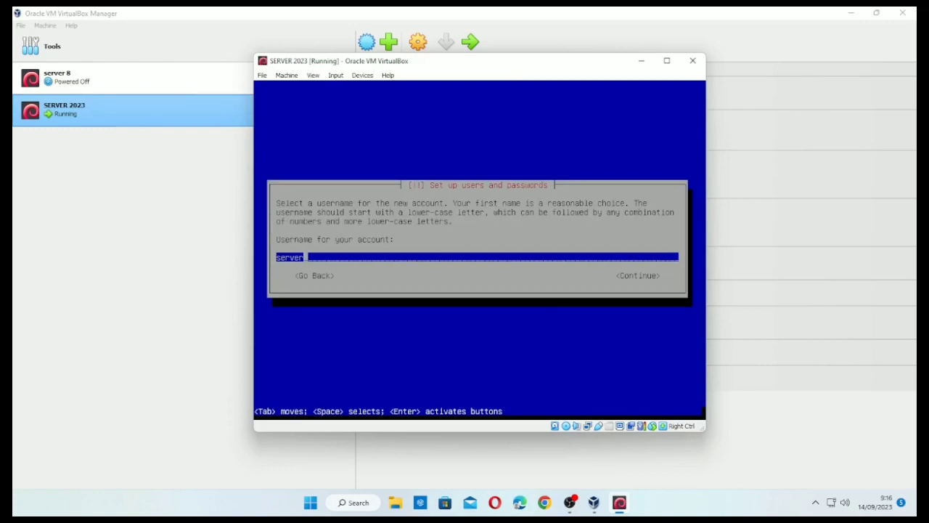
key(Return)
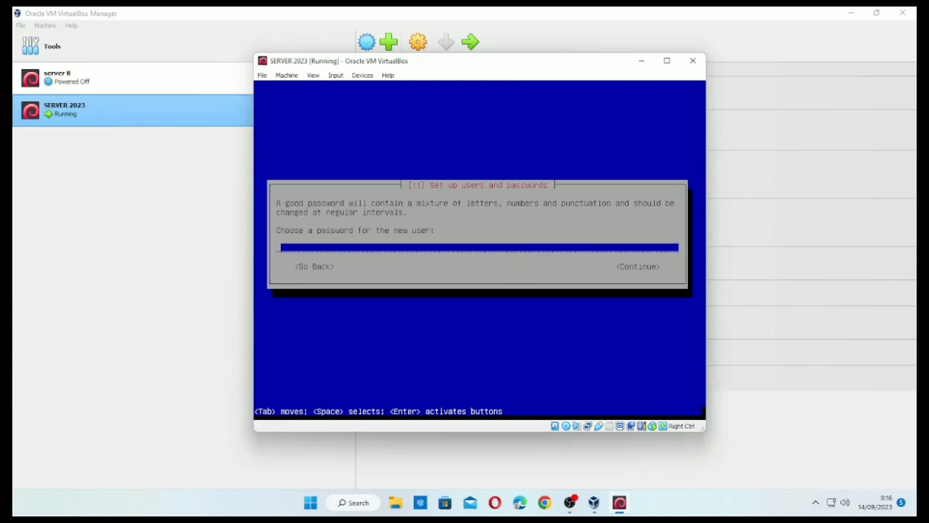
text(*****)
key(Return)
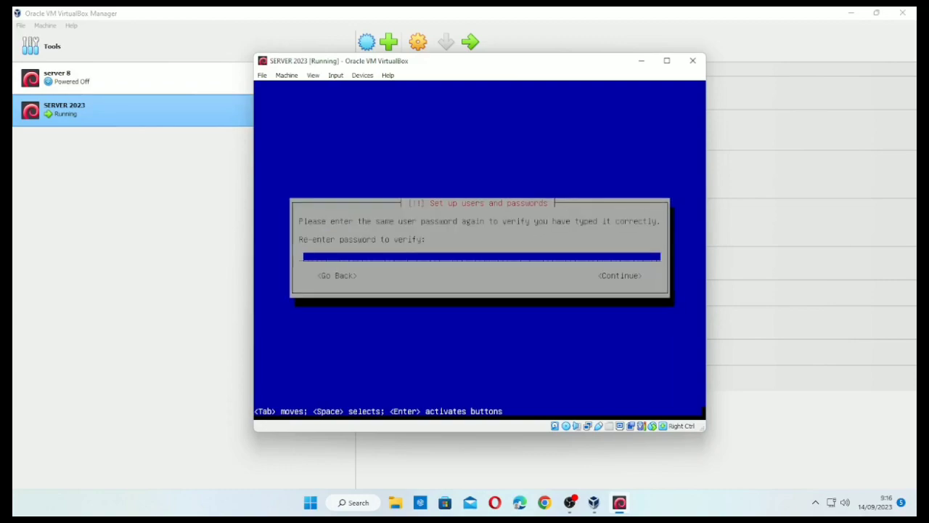
text(*****)
key(Return)
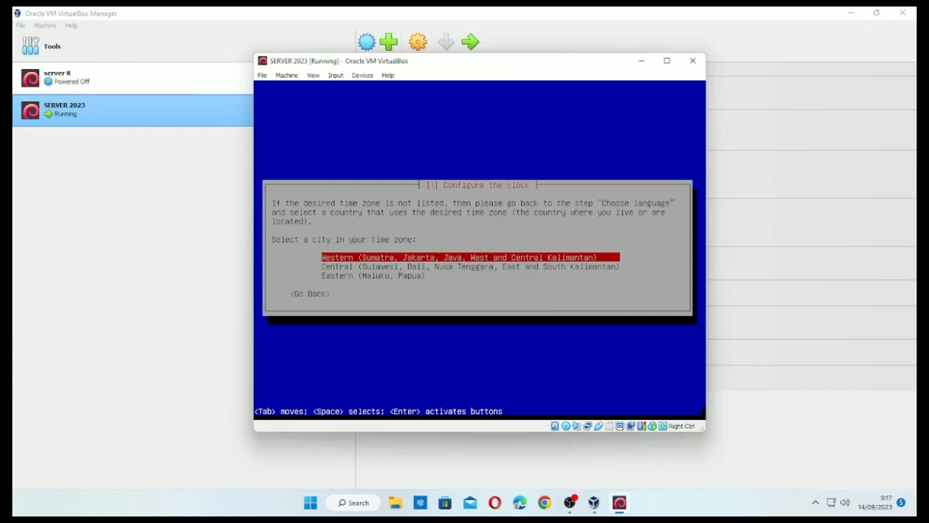
- Choose the Western Indonesia time zone for the clock
key(Down)
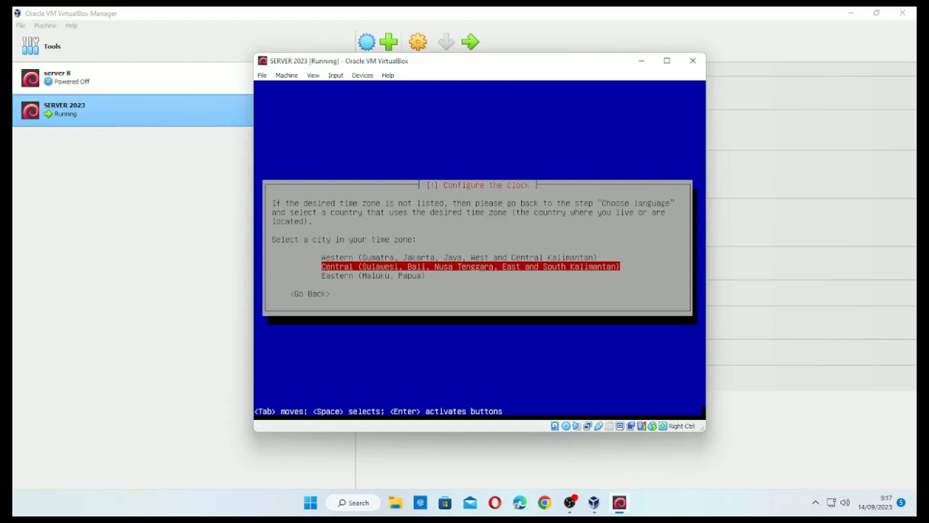
key(Up)
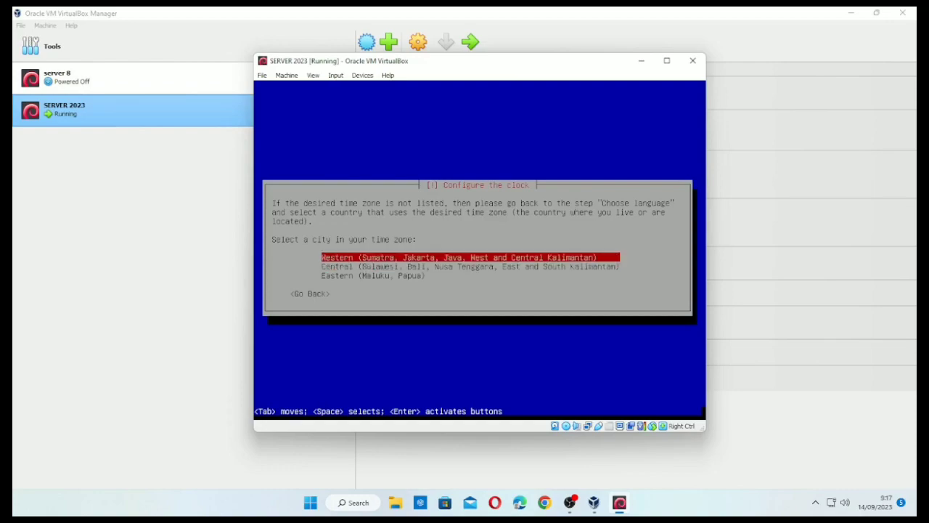
key(Return)
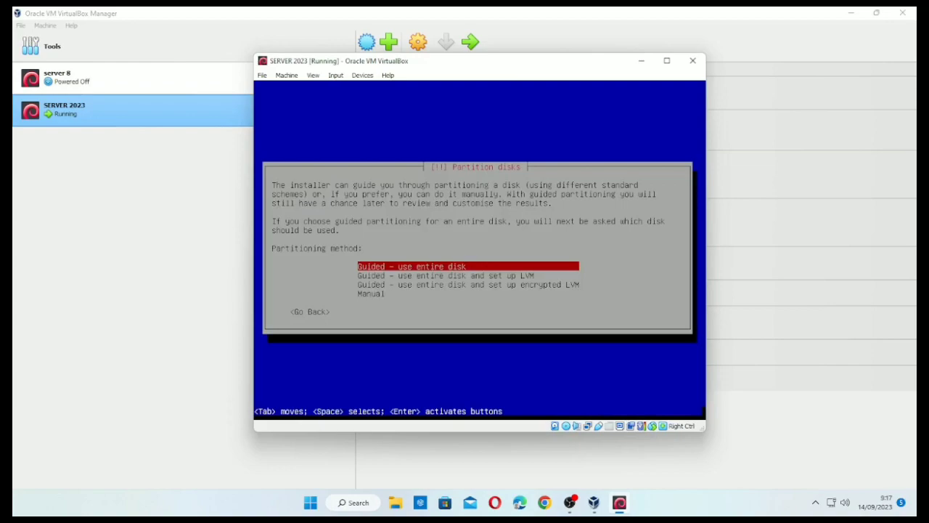
- Choose manual partitioning and create a new empty partition table on the SCSI3 disk
key(Down)
key(Down)
key(Down)
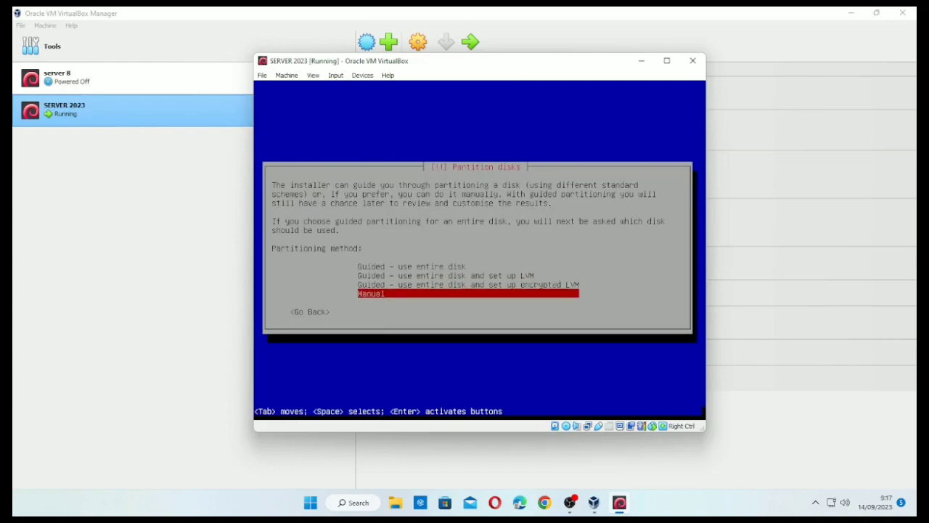
key(Return)
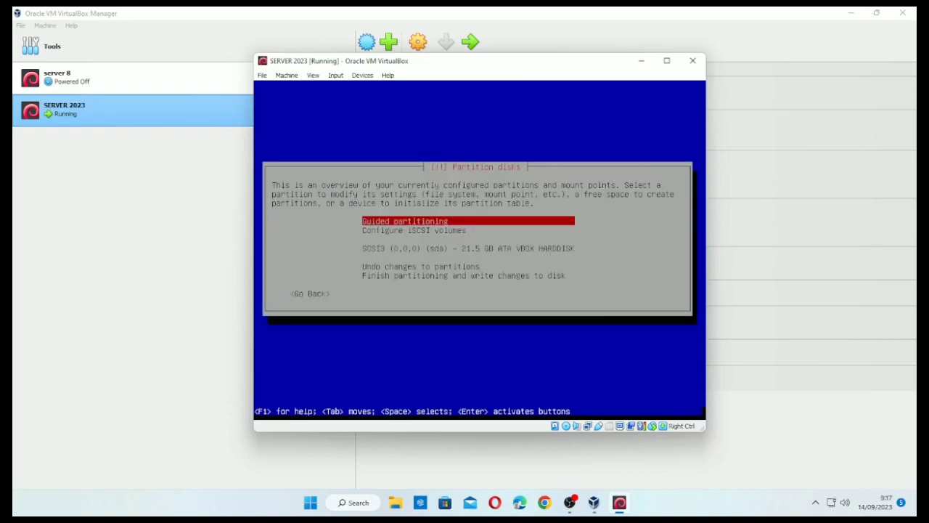
key(Down)
key(Down)
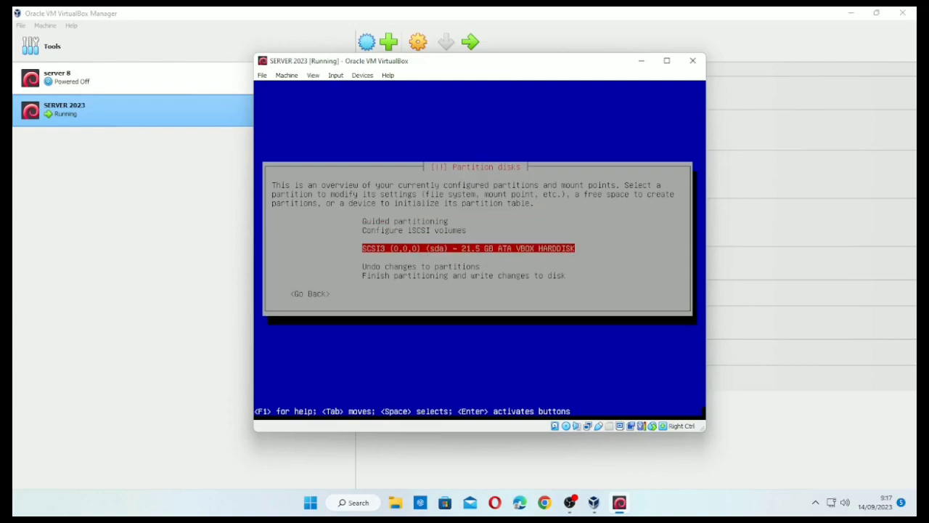
key(Return)
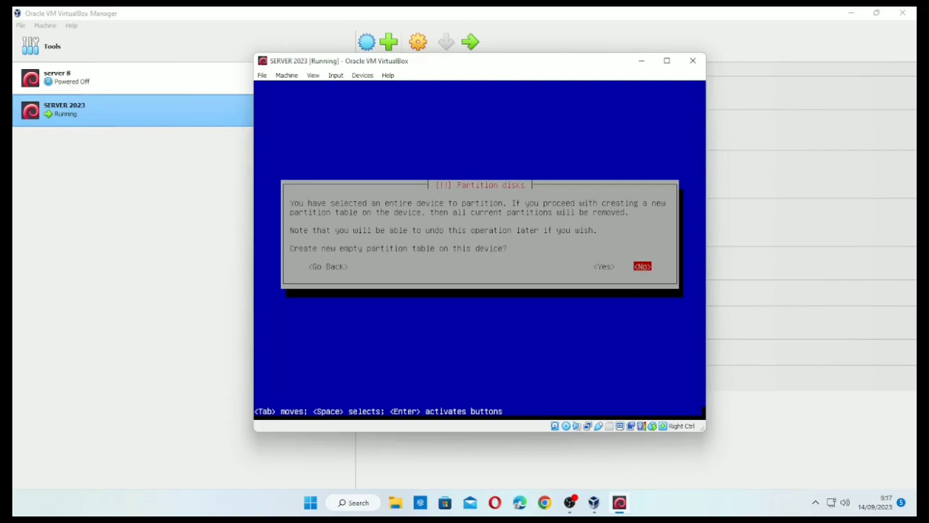
key(Left)
key(Return)
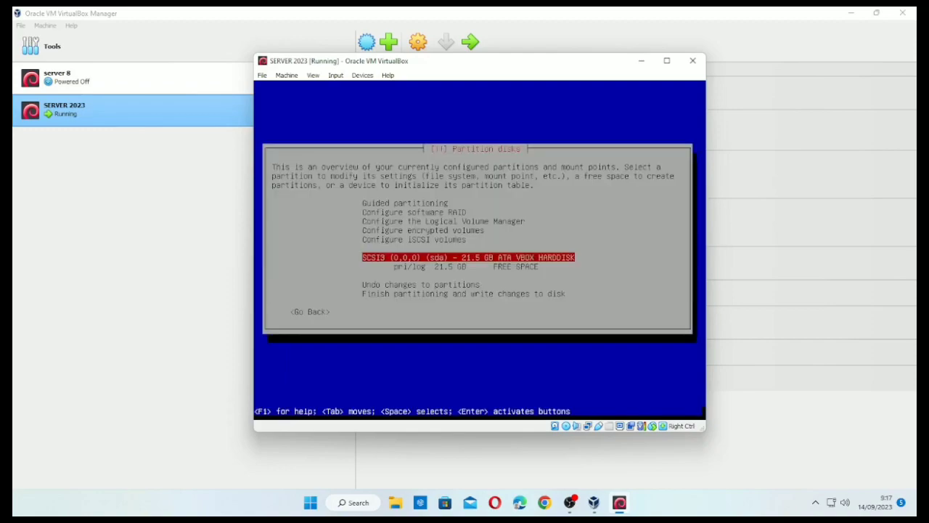
- Start a new partition in the 21.5 GB free space with a size of 4GB
key(Down)
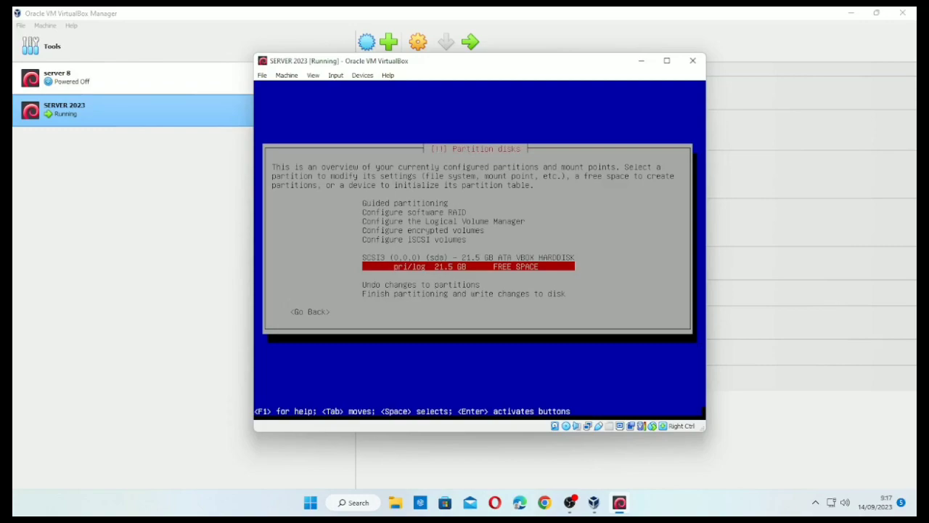
key(Return)
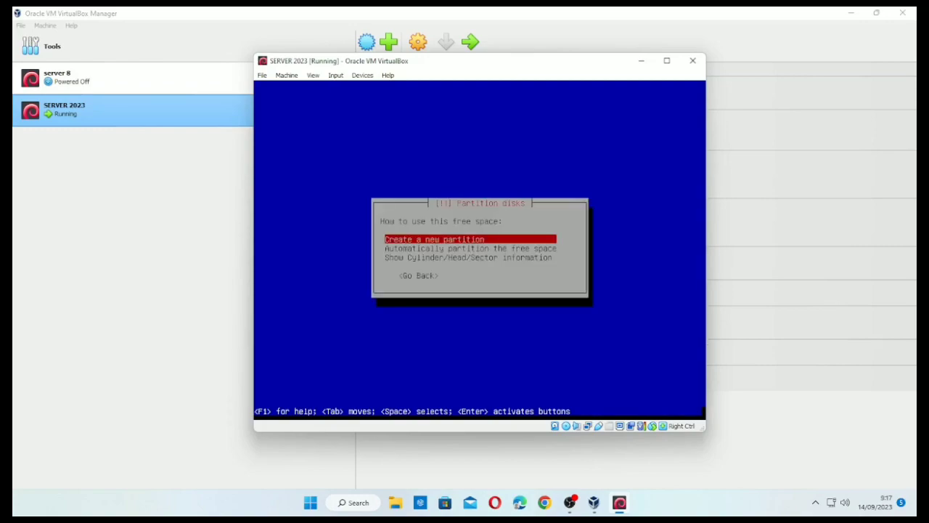
key(Return)
key(BackSpace)
key(BackSpace)
key(BackSpace)
key(BackSpace)
key(BackSpace)
key(BackSpace)
key(BackSpace)
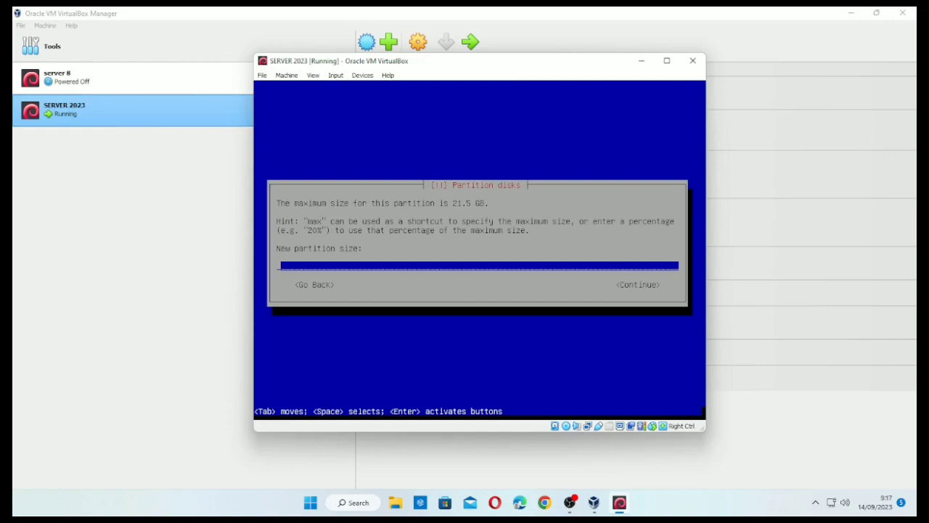
text(4GB)
key(Left)
key(Left)
key(Left)
key(Tab)
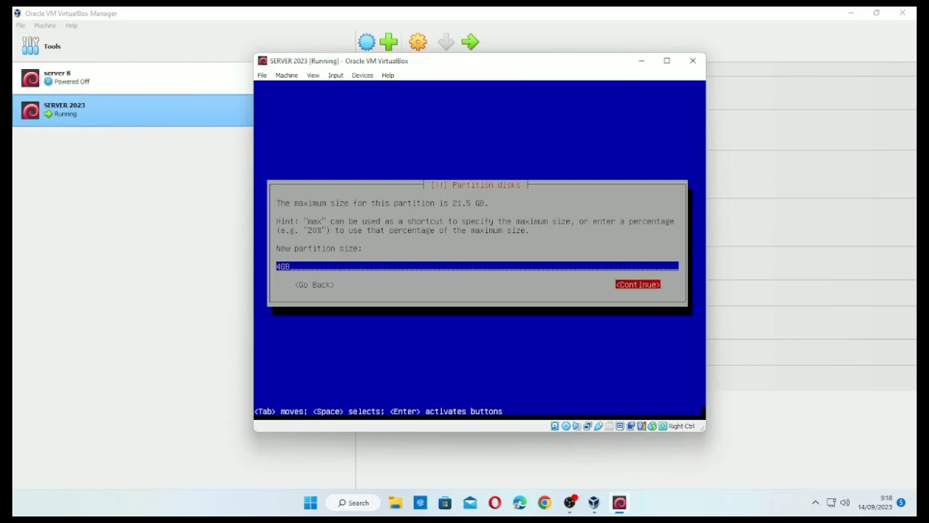
key(Return)
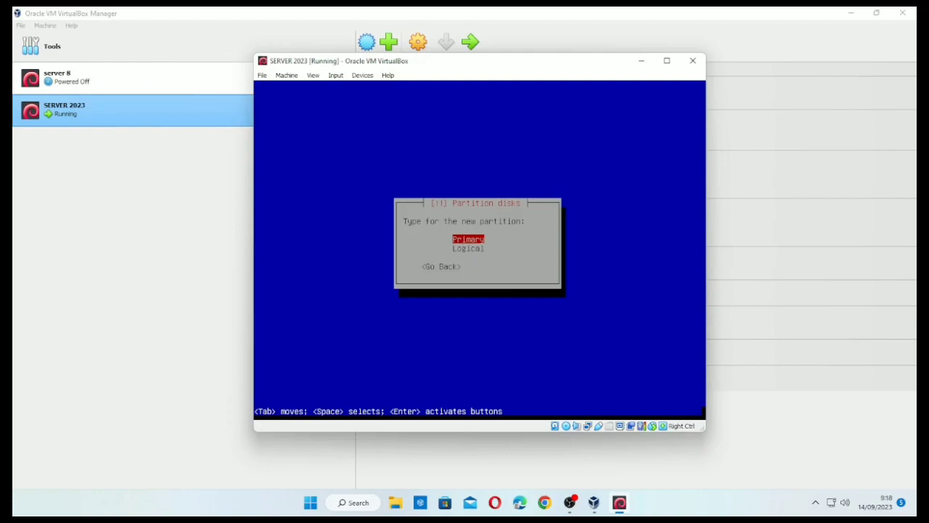
- Make the 4GB partition logical, placed at the beginning, used as swap area
key(Down)
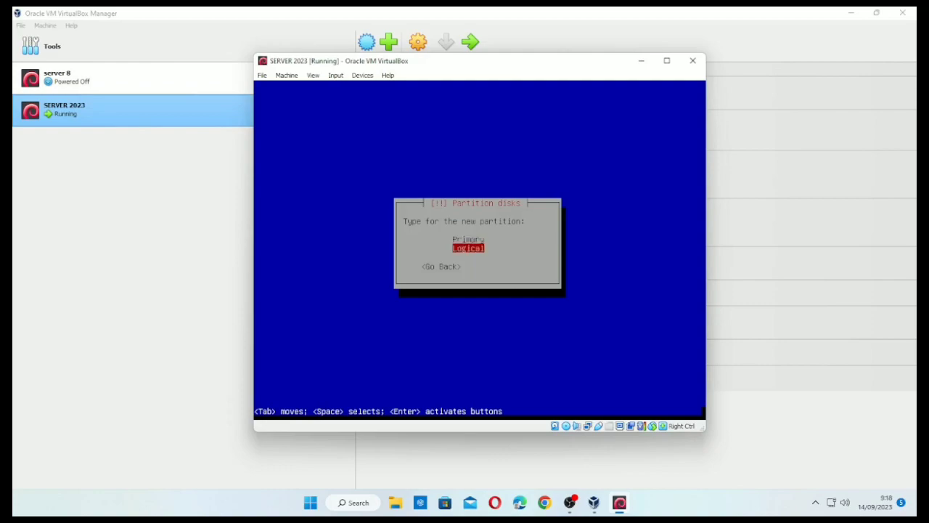
key(Return)
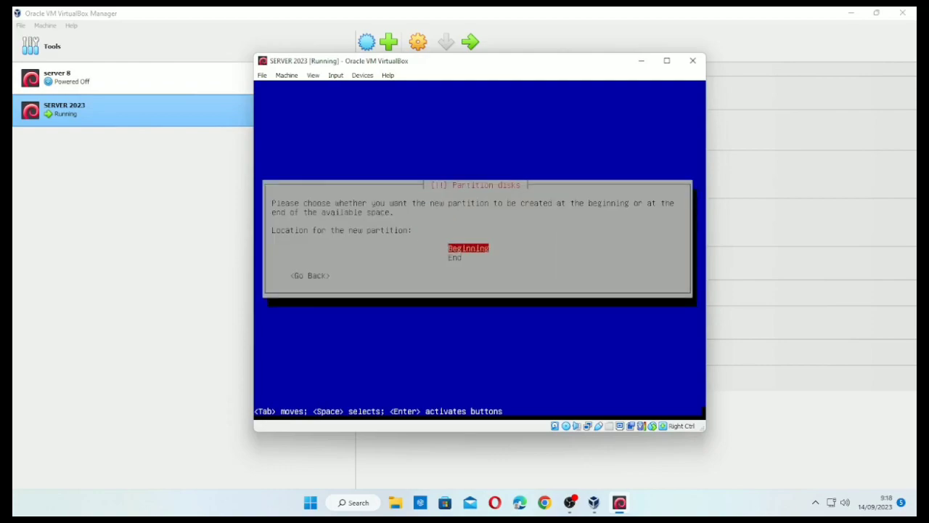
key(Return)
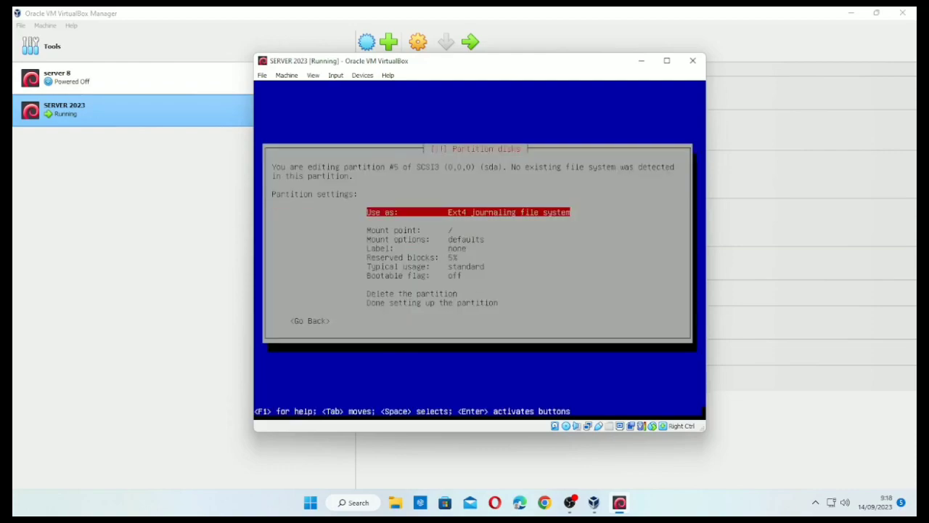
key(Return)
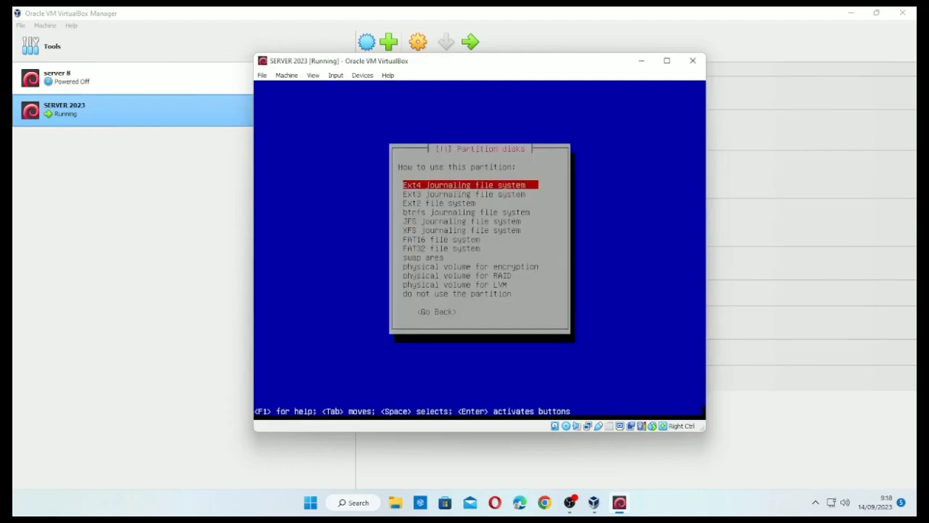
key(Down)
key(Down)
key(Down)
key(Down)
key(Down)
key(Down)
key(Down)
key(Down)
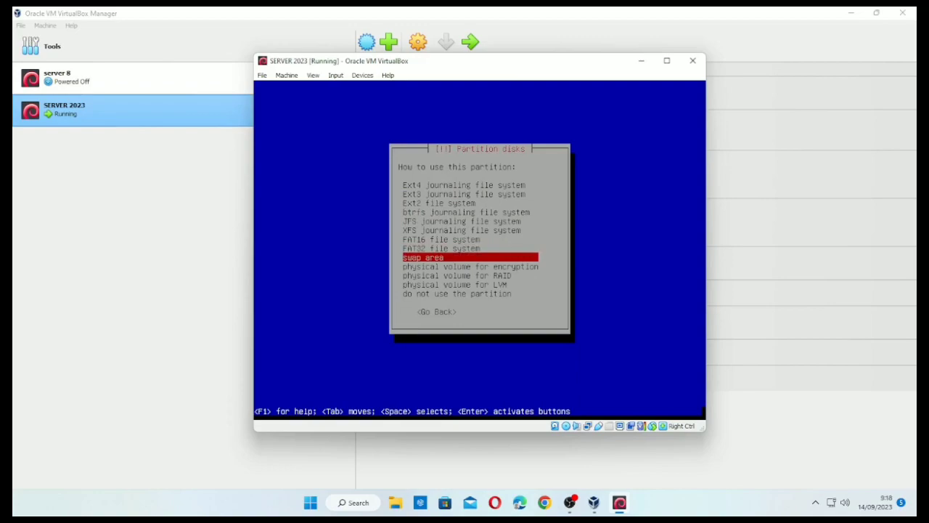
key(Return)
key(Down)
key(Down)
key(Down)
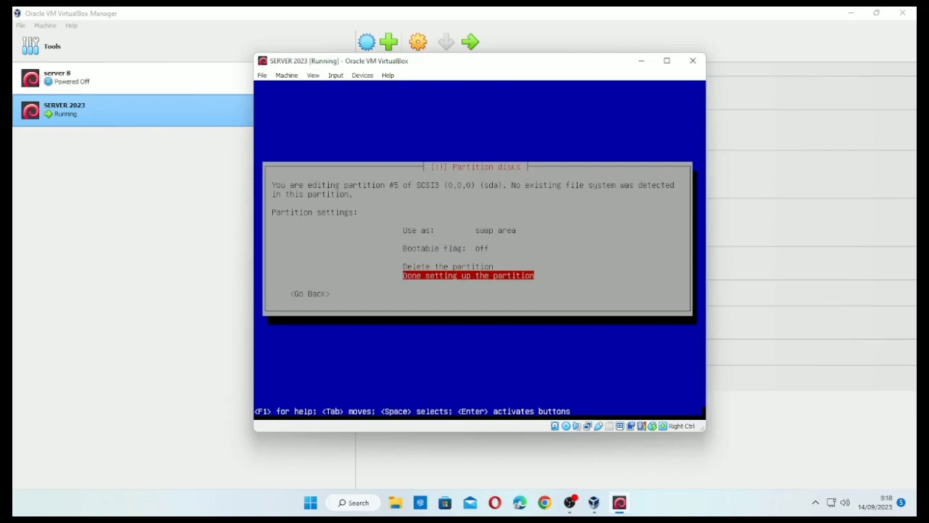
key(Return)
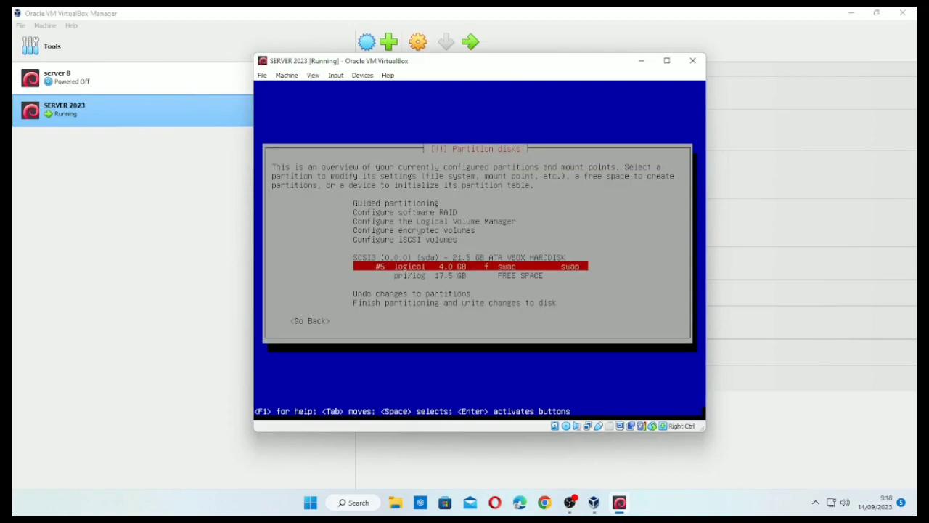
key(Down)
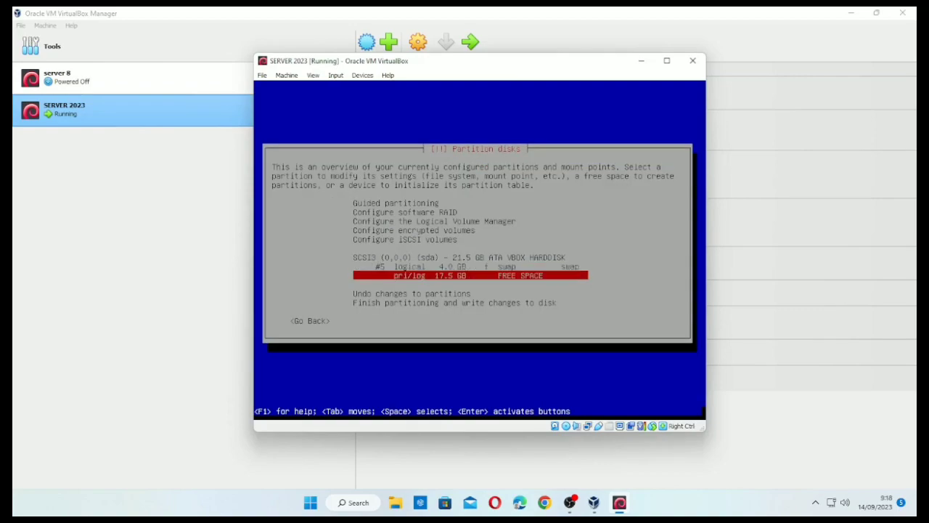
- Create a 17.5 GB primary partition in the remaining free space, mounted at / as root
key(Up)
key(Down)
key(Return)
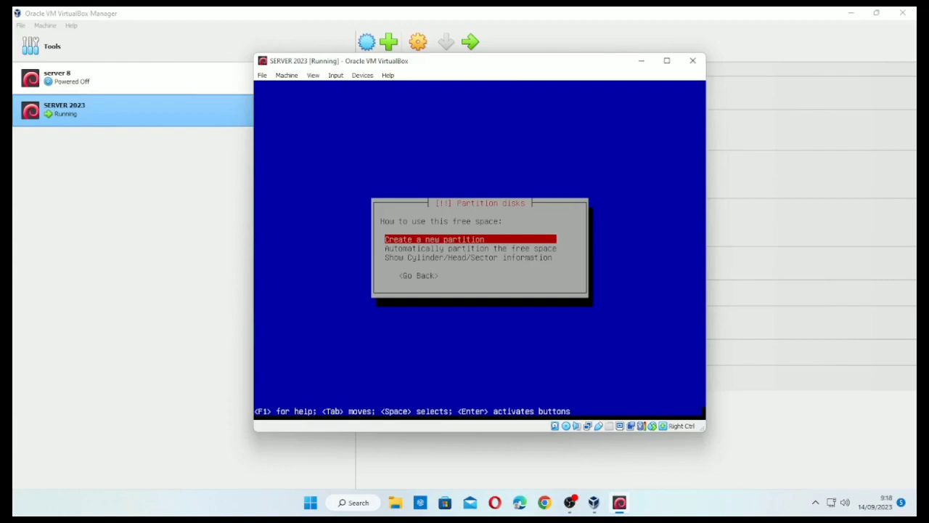
key(Return)
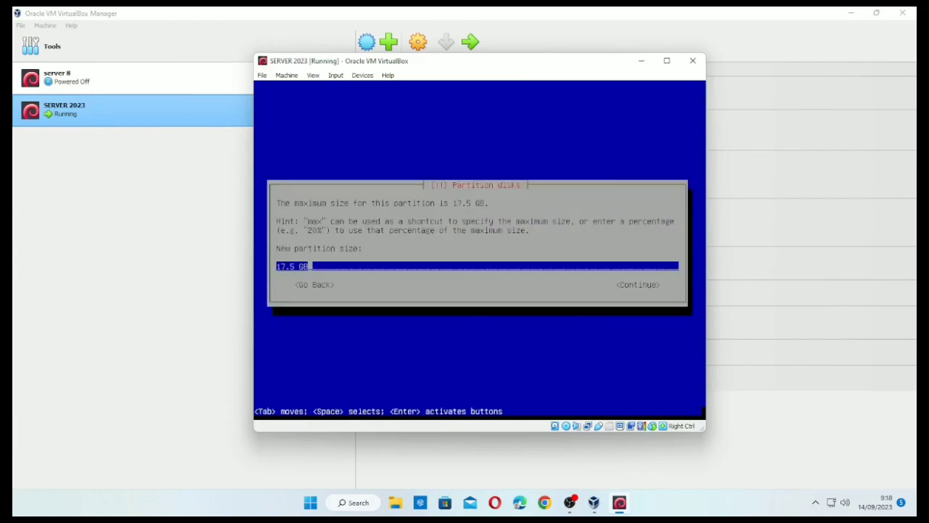
key(Tab)
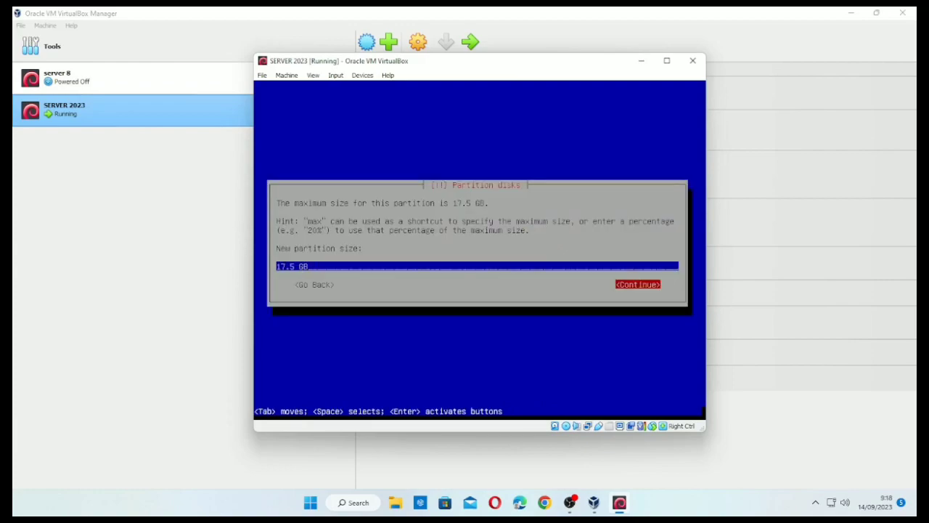
key(Return)
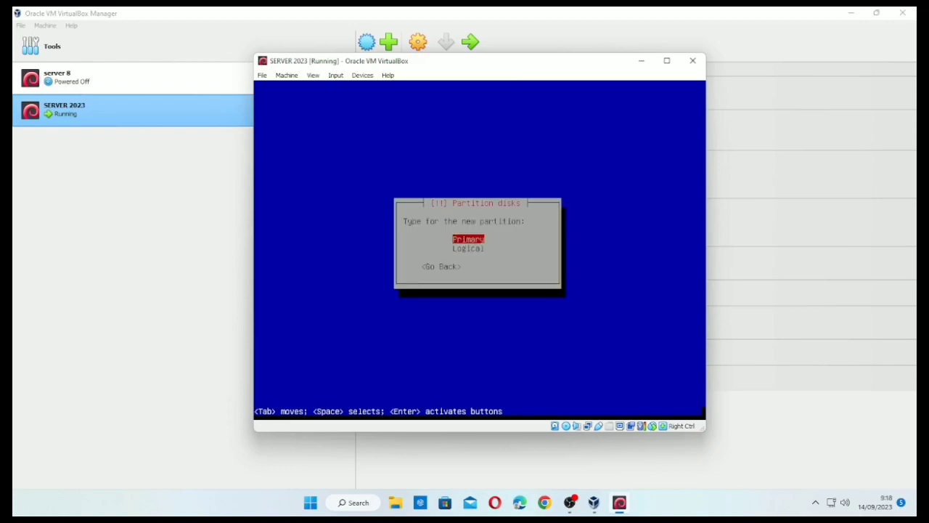
key(Return)
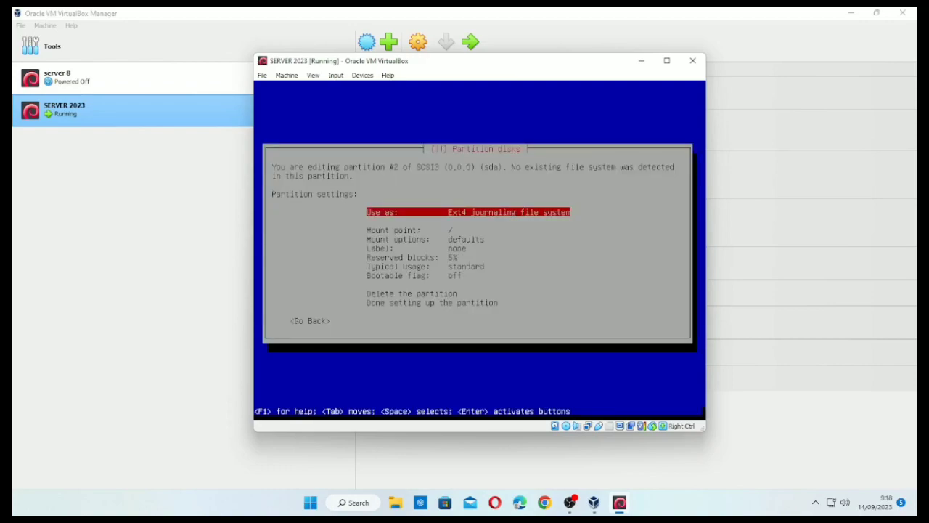
key(Down)
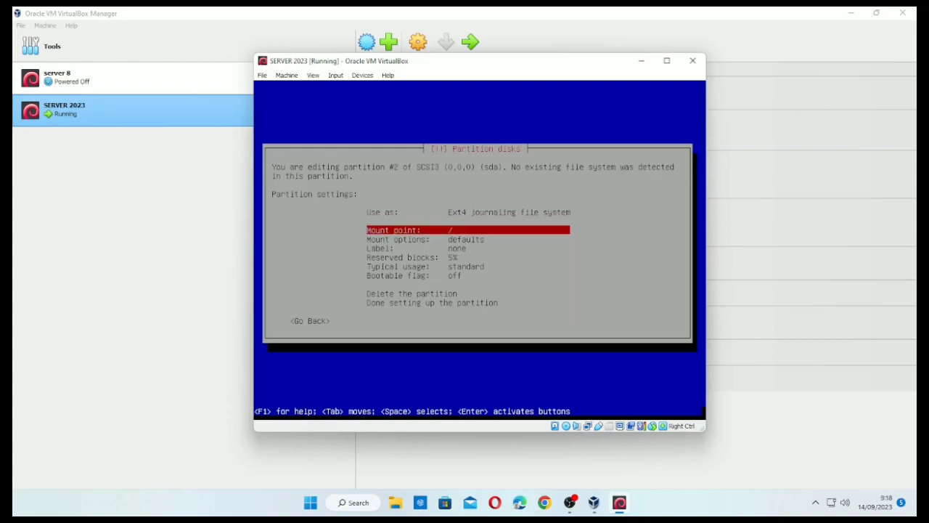
key(Return)
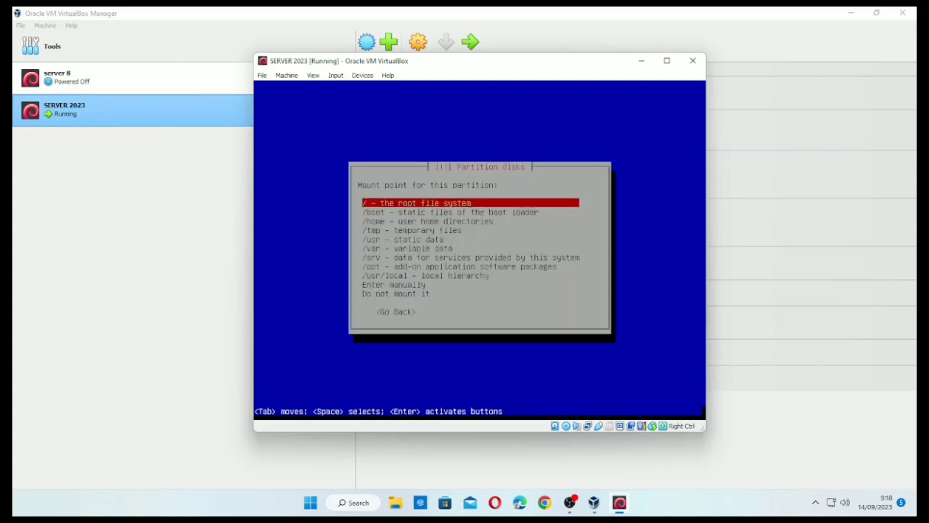
key(Return)
key(Down)
key(Down)
key(Down)
key(Down)
key(Down)
key(Down)
key(Down)
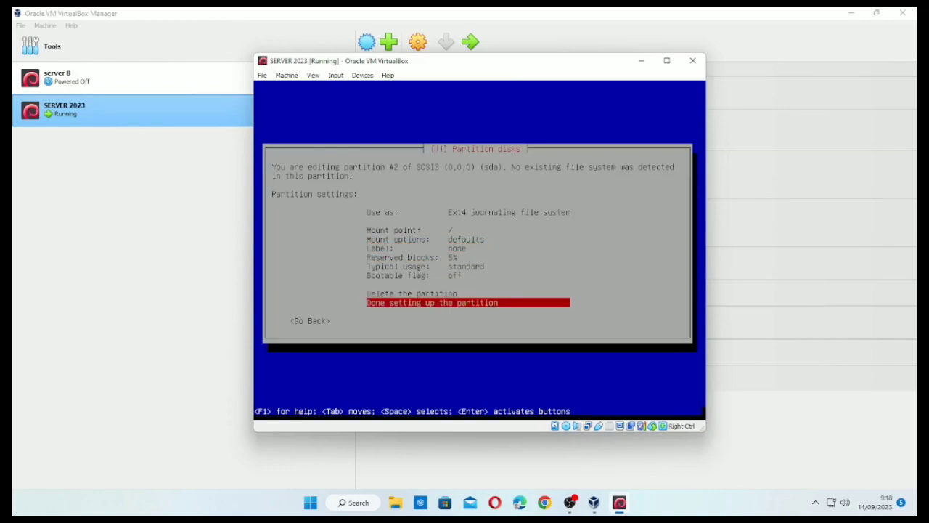
key(Return)
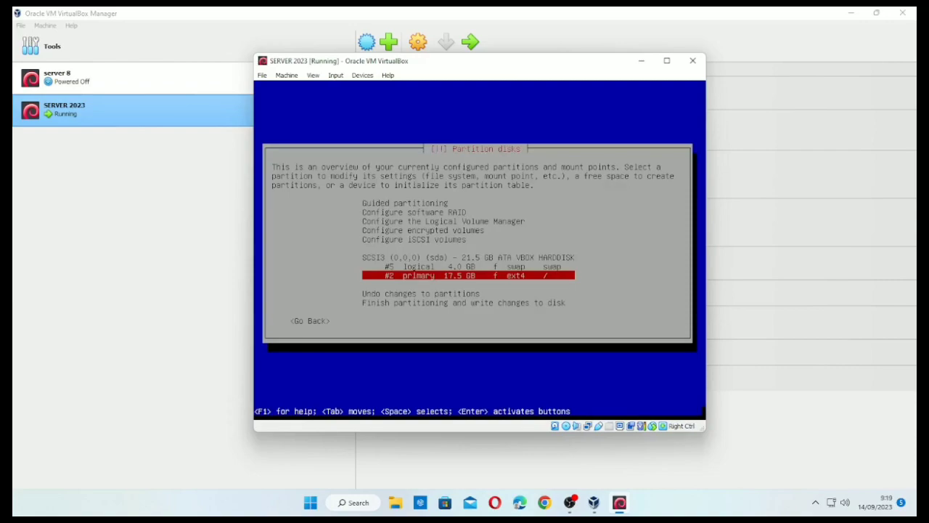
- Finish partitioning and approve writing the swap and ext4 partitions to disk
key(Up)
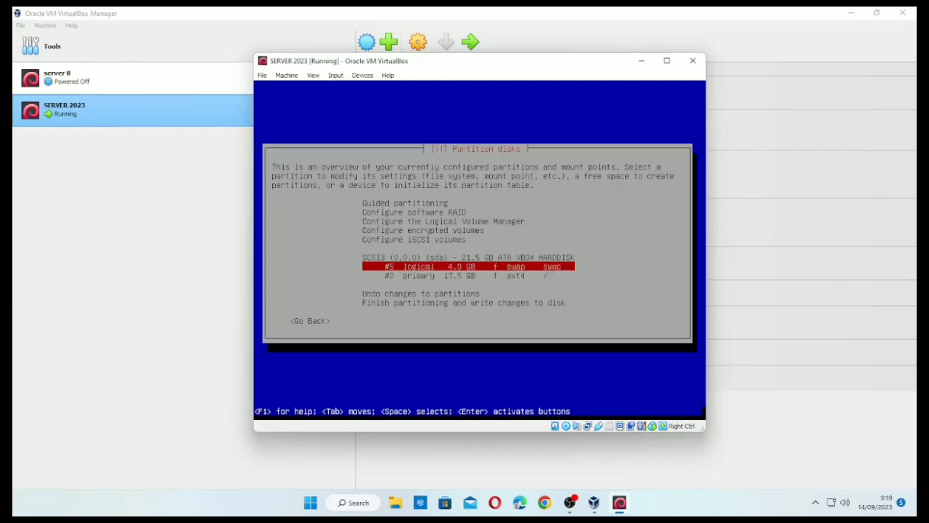
key(Down)
key(Up)
key(Down)
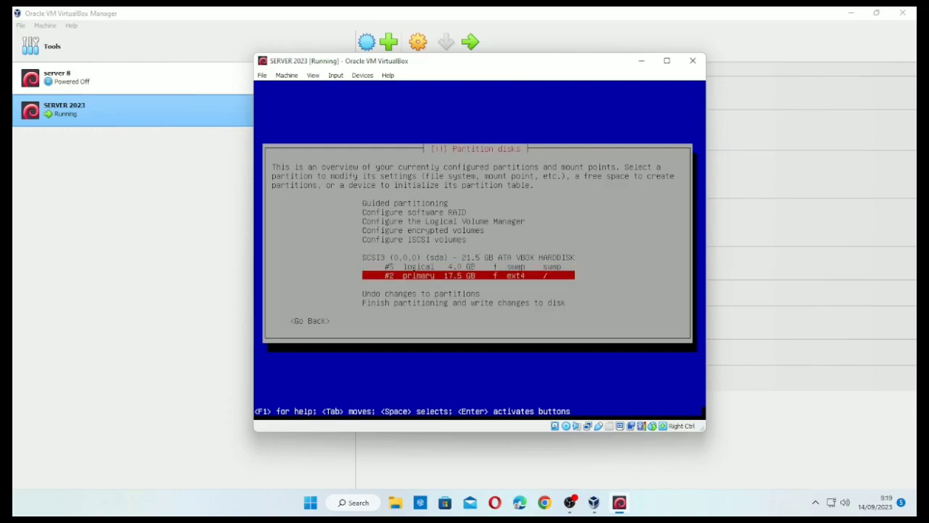
key(Down)
key(Down)
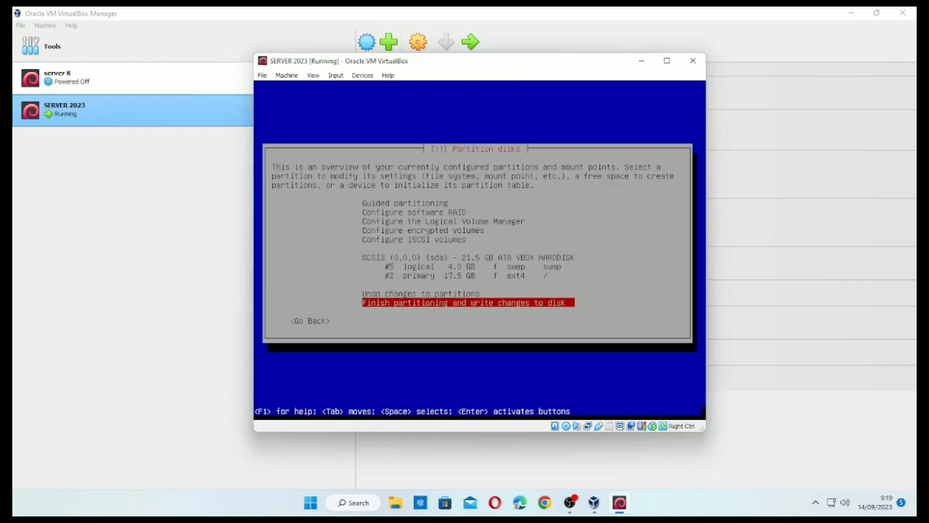
key(Return)
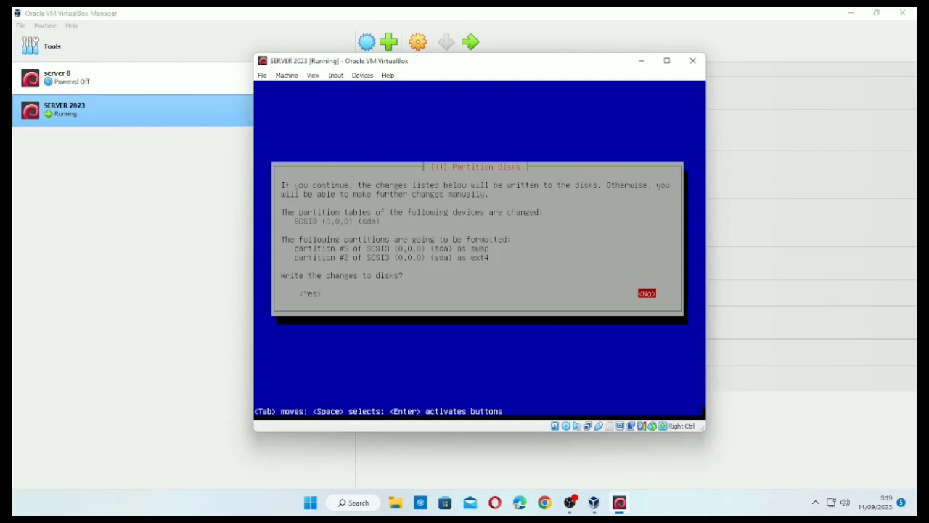
key(Tab)
key(Return)
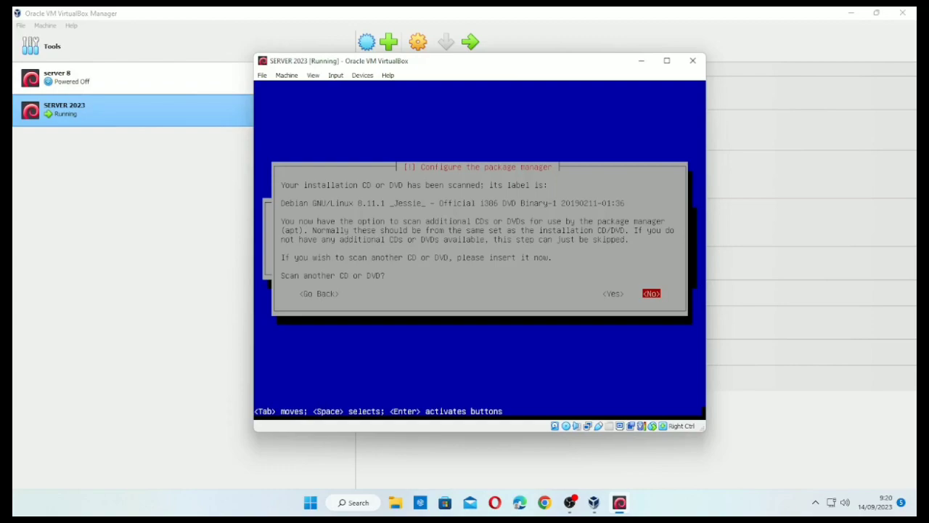
- Answer No to scanning another DVD, using a network mirror, and the popularity-contest survey
key(Left)
key(Right)
key(Return)
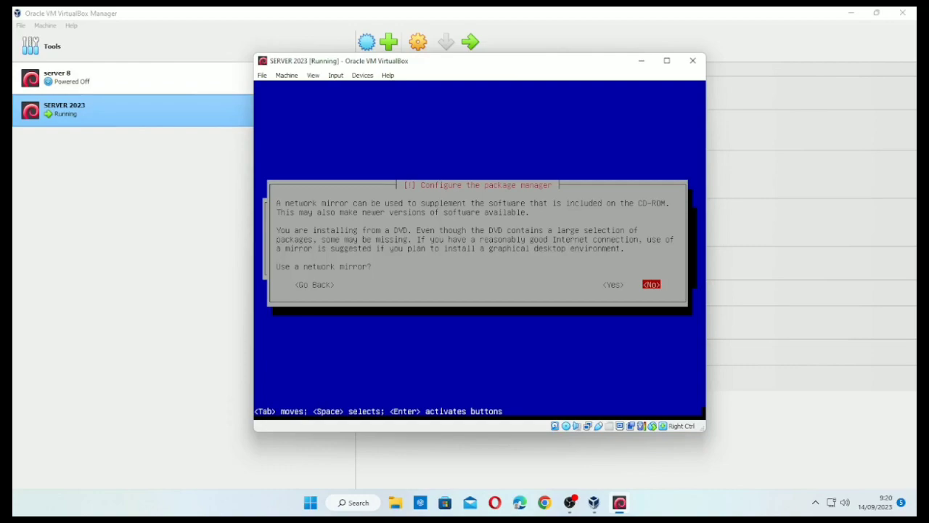
key(Return)
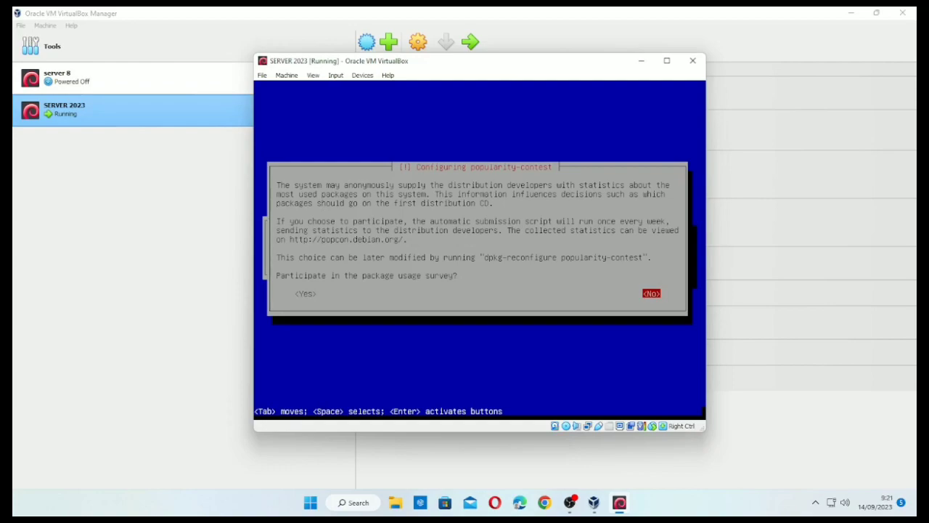
key(Return)
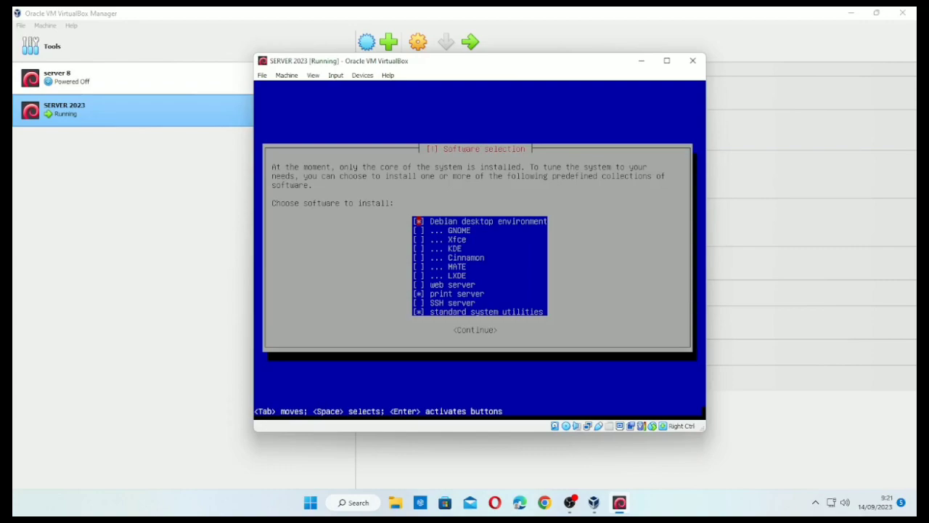
- Review the software collections list and continue with the selection to start installing
key(Down)
key(Down)
key(Down)
key(Up)
key(Up)
key(Up)
key(Down)
key(Up)
key(Down)
key(Down)
key(Down)
key(Down)
key(Down)
key(Down)
key(Down)
key(Down)
key(Down)
key(Down)
key(Up)
key(Up)
key(Up)
key(Up)
key(Up)
key(Up)
key(Up)
key(Up)
key(Up)
key(Up)
key(Up)
key(Down)
key(Down)
key(Down)
key(Down)
key(Down)
key(Down)
key(Down)
key(Down)
key(Down)
key(Down)
key(Up)
key(Down)
key(Up)
key(Down)
key(Return)
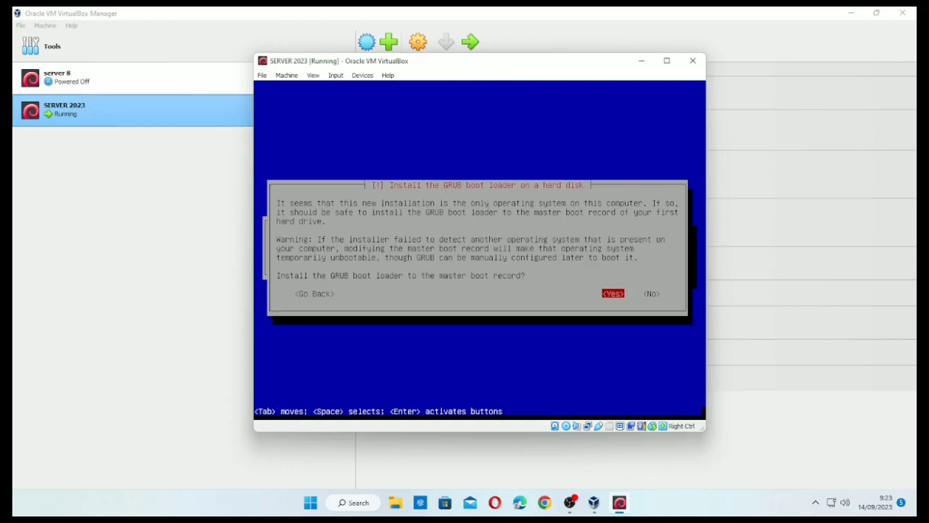
- Install the GRUB boot loader to the master boot record on /dev/sda
key(Tab)
key(Left)
key(Tab)
key(Left)
key(Return)
key(Down)
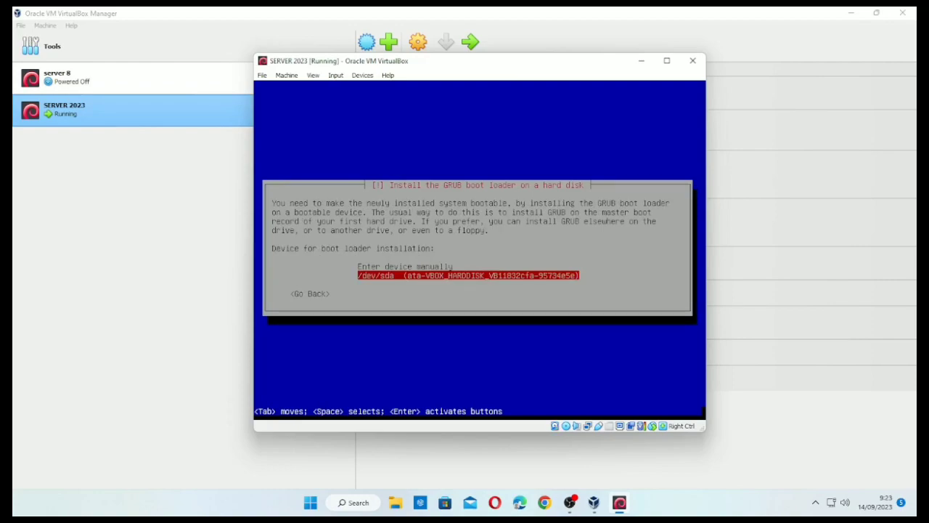
key(Return)
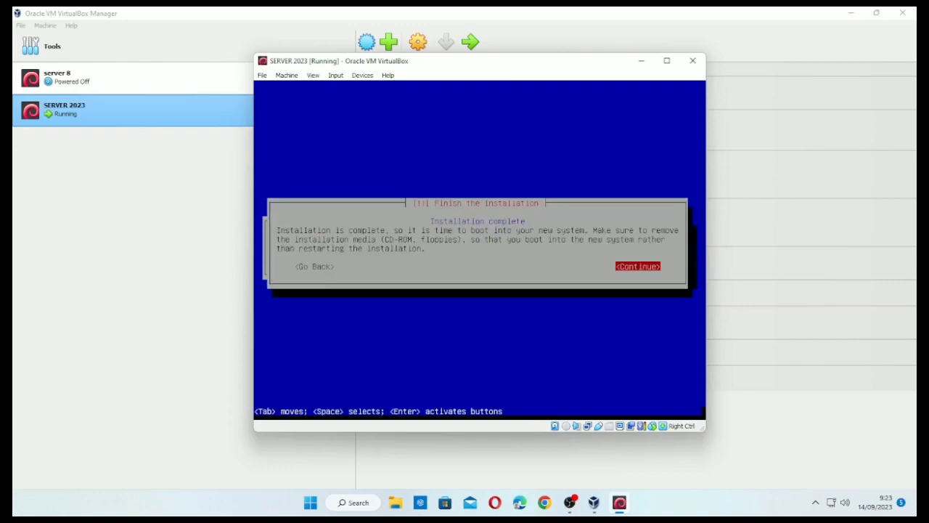
- Finish the installation and reboot the VM, halting at the GRUB boot menu
key(Return)
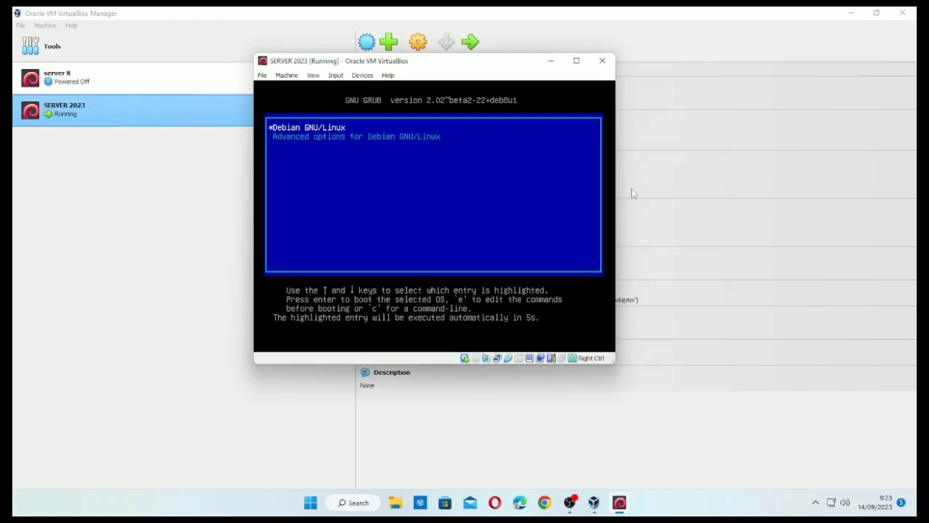
key(Down)
key(Up)
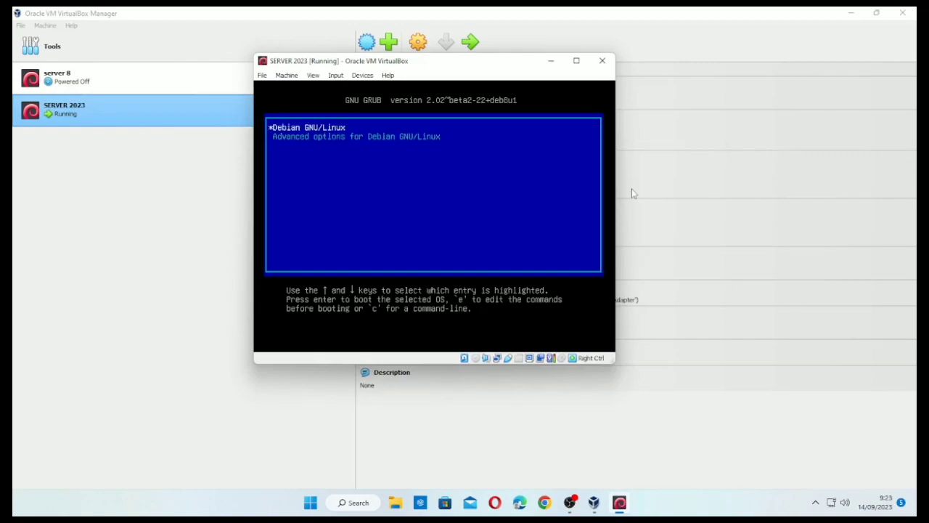
key(Down)
key(Up)
key(Down)
key(Up)
key(Down)
key(Up)
key(Down)
key(Up)
key(Down)
key(Up)
key(Down)
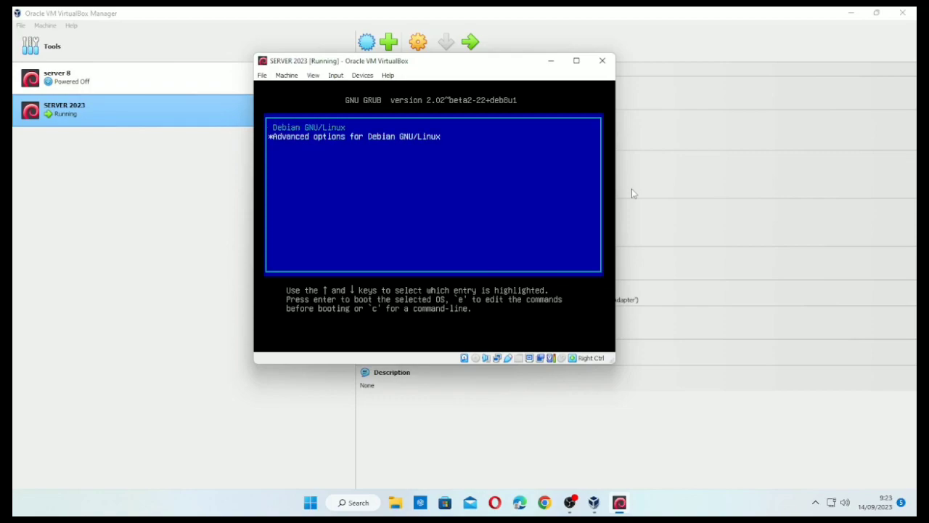
- Boot the Debian GNU/Linux entry and enlarge the VM window
key(Up)
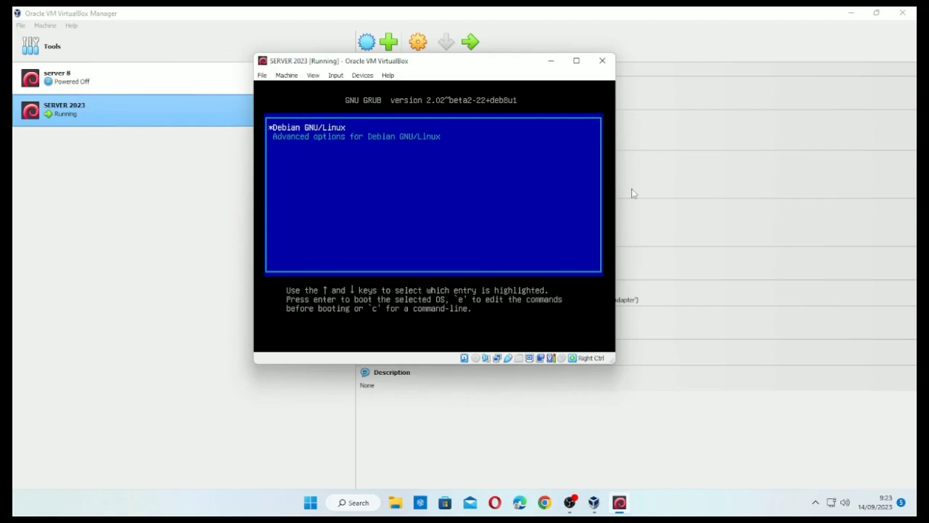
key(Down)
key(Up)
key(Return)
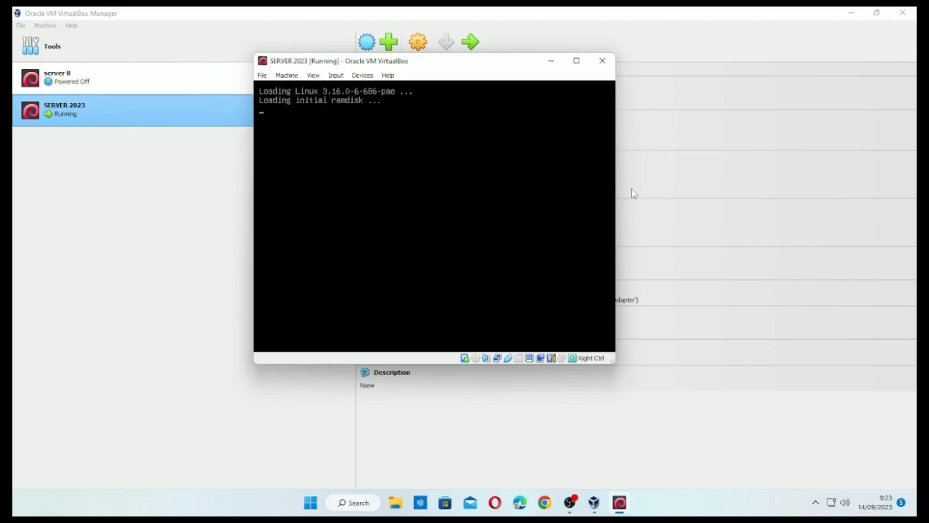
drag(661, 320, 701, 405)
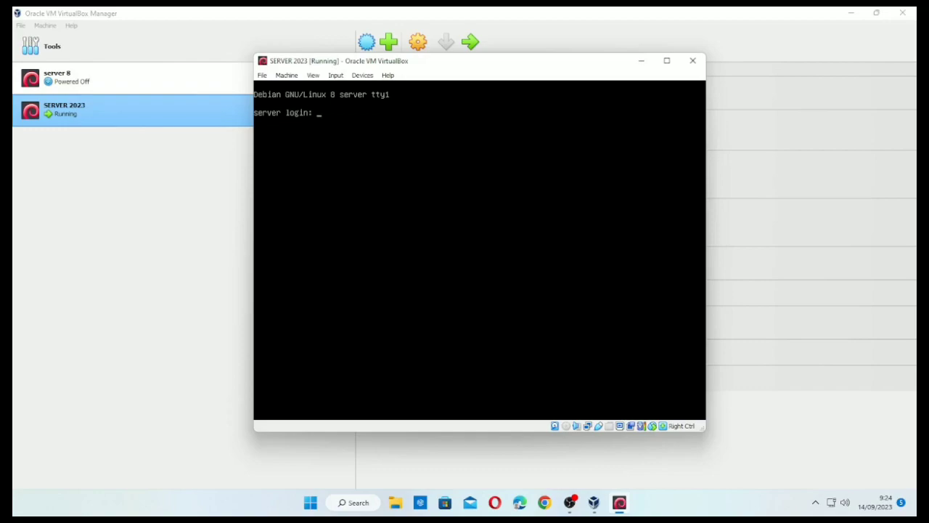
- Log in as root at the server console, then bring the VirtualBox Manager forward
text(root)
key(Return)
key(Return)
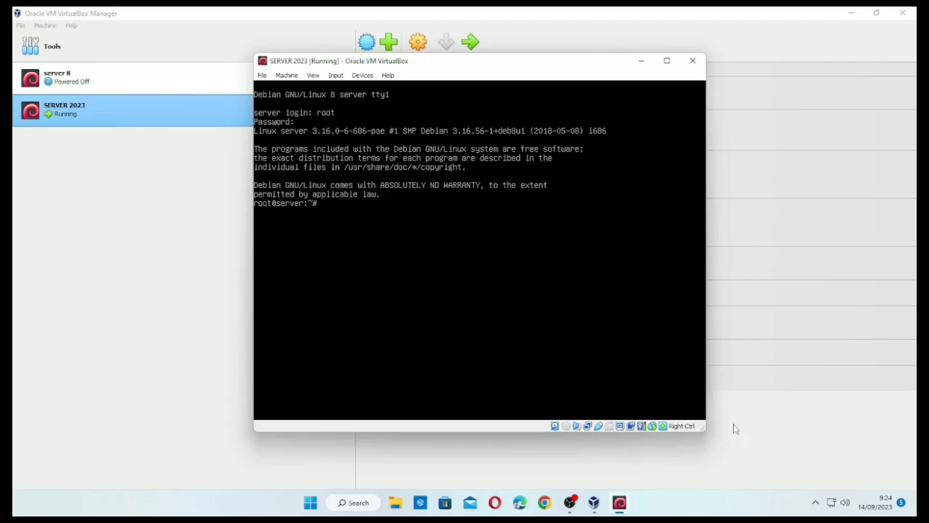
click(752, 443)
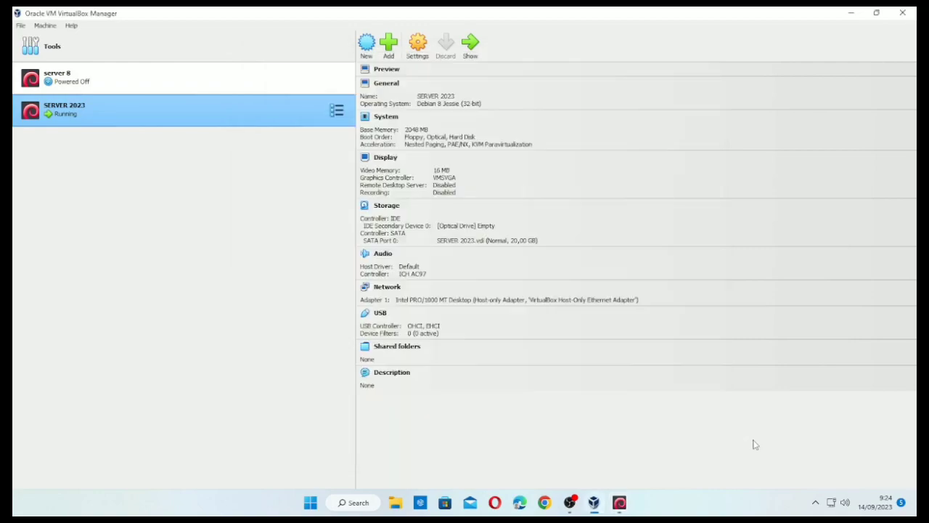